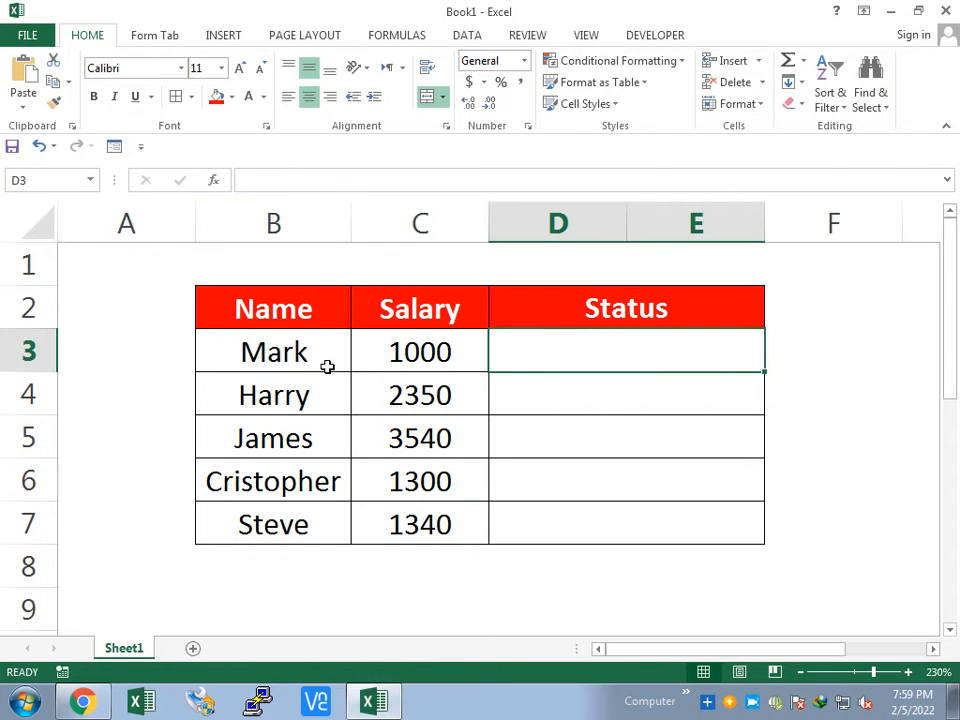
{"action": "left_click", "coordinate": [281, 320]}
{"action": "left_click_drag", "start_coordinate": [281, 320], "coordinate": [272, 510]}
{"action": "left_click_drag", "start_coordinate": [388, 311], "coordinate": [401, 519]}
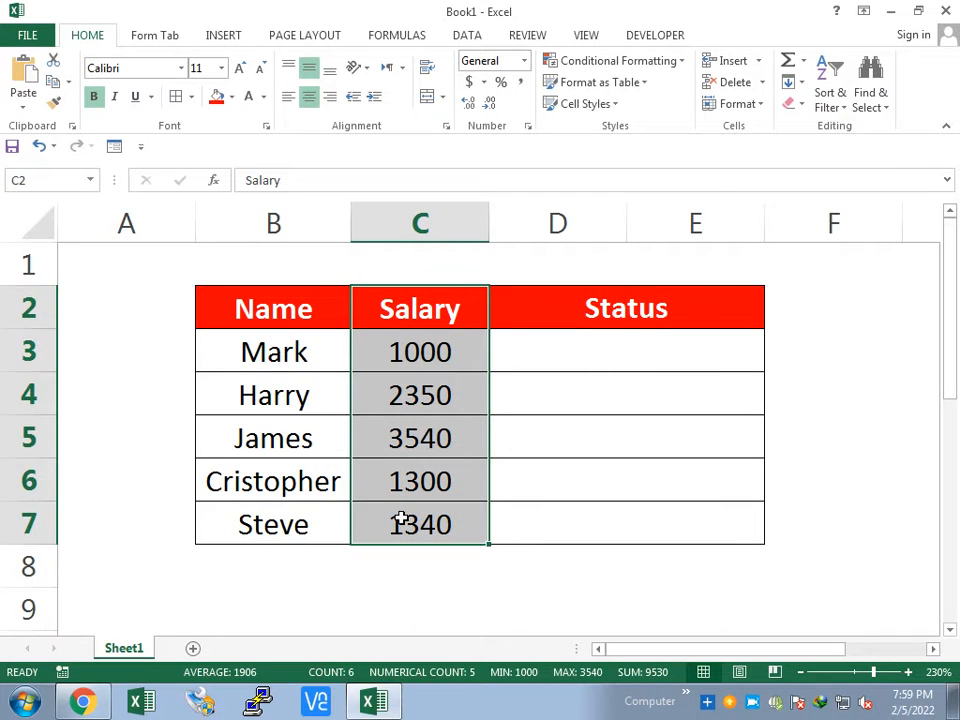
{"action": "left_click", "coordinate": [553, 348]}
{"action": "left_click", "coordinate": [183, 339]}
{"action": "left_click", "coordinate": [315, 342]}
{"action": "left_click", "coordinate": [359, 344]}
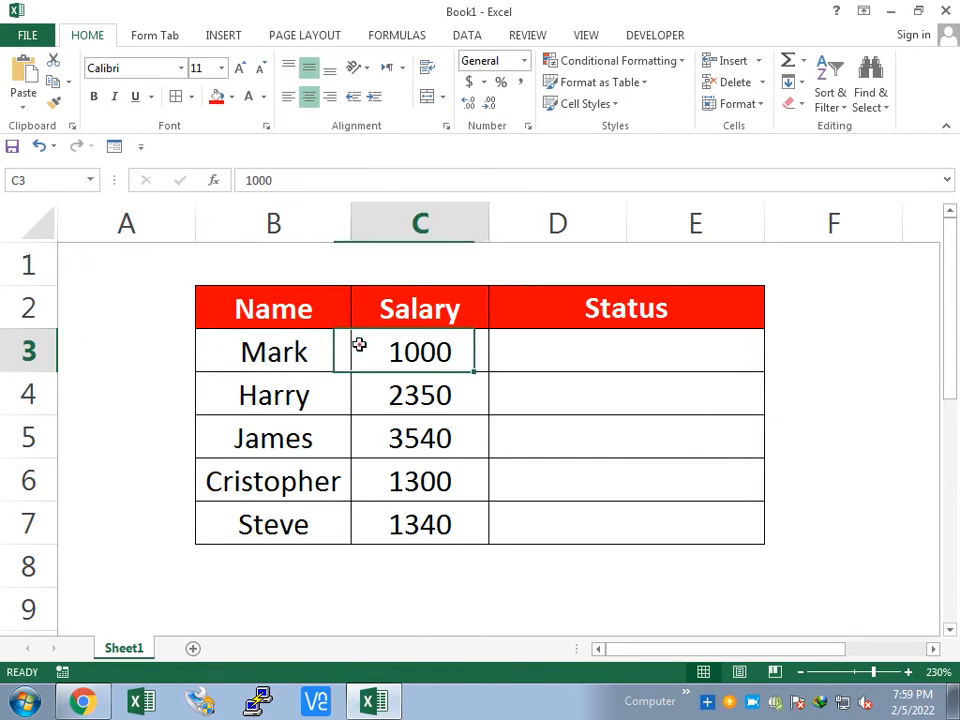
Enter the formula =B3&" "&C3 in the first Status cell, D3, to join the name and salary with a space
{"action": "left_click", "coordinate": [555, 352]}
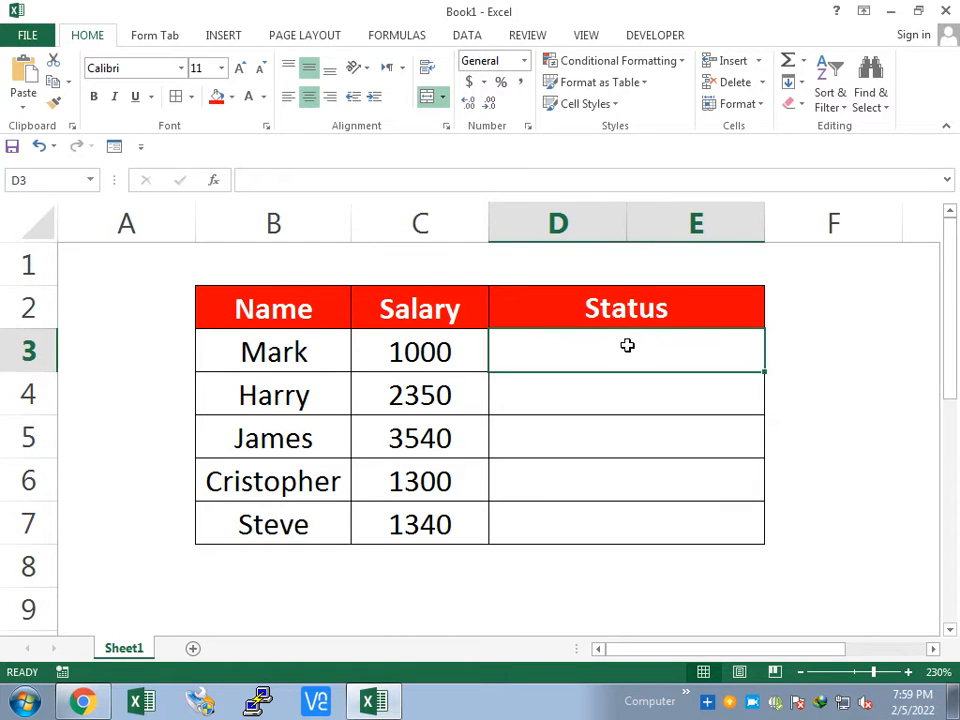
{"action": "type", "text": "="}
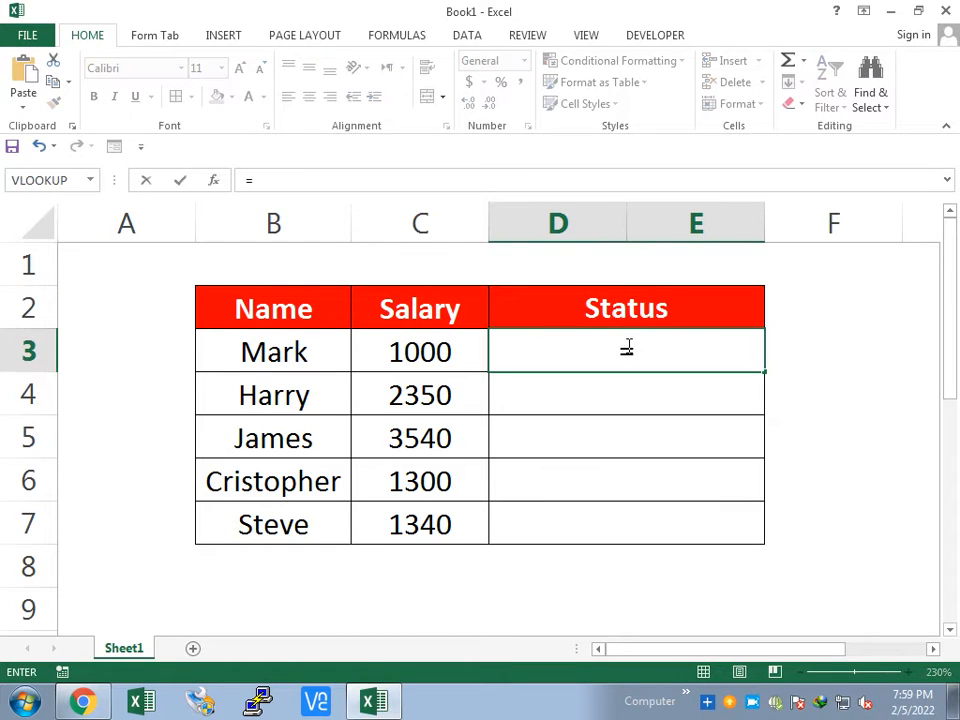
{"action": "left_click", "coordinate": [290, 356]}
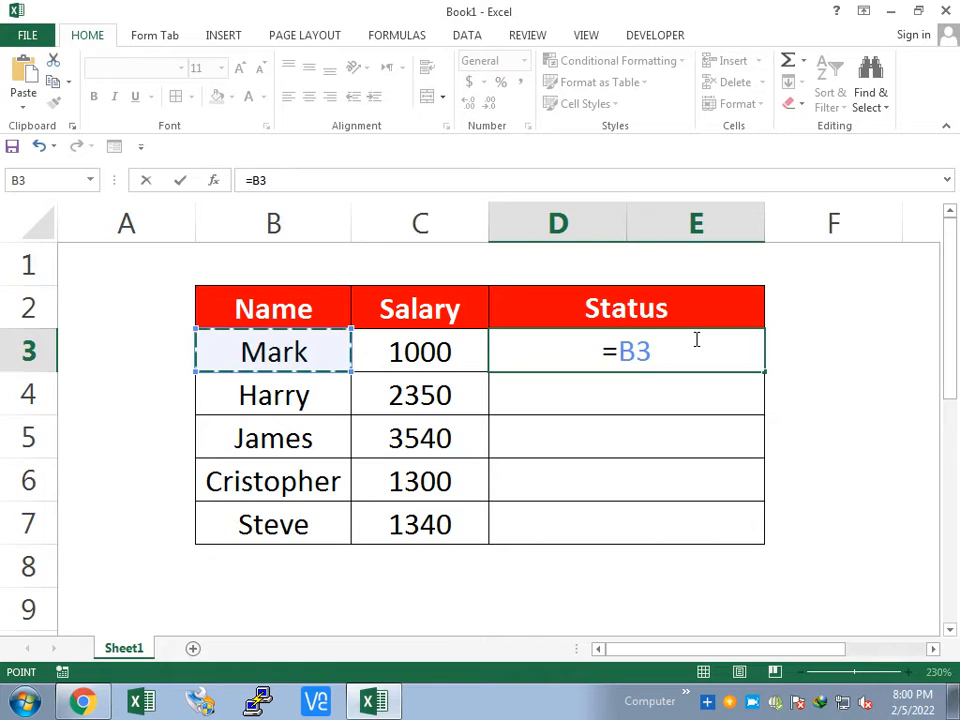
{"action": "type", "text": "&"}
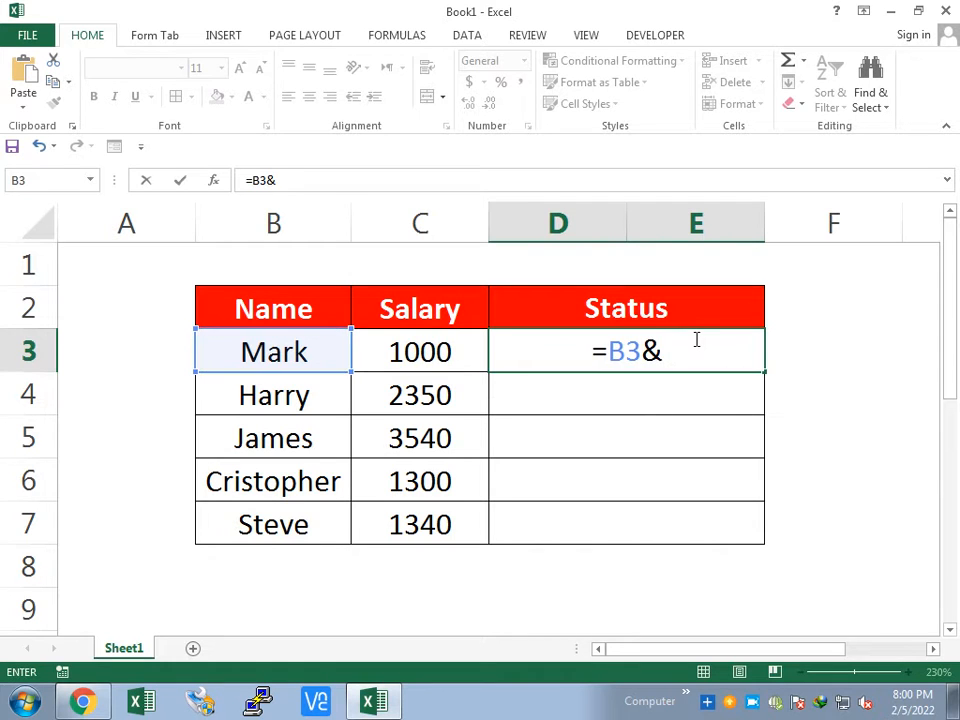
{"action": "type", "text": "\""}
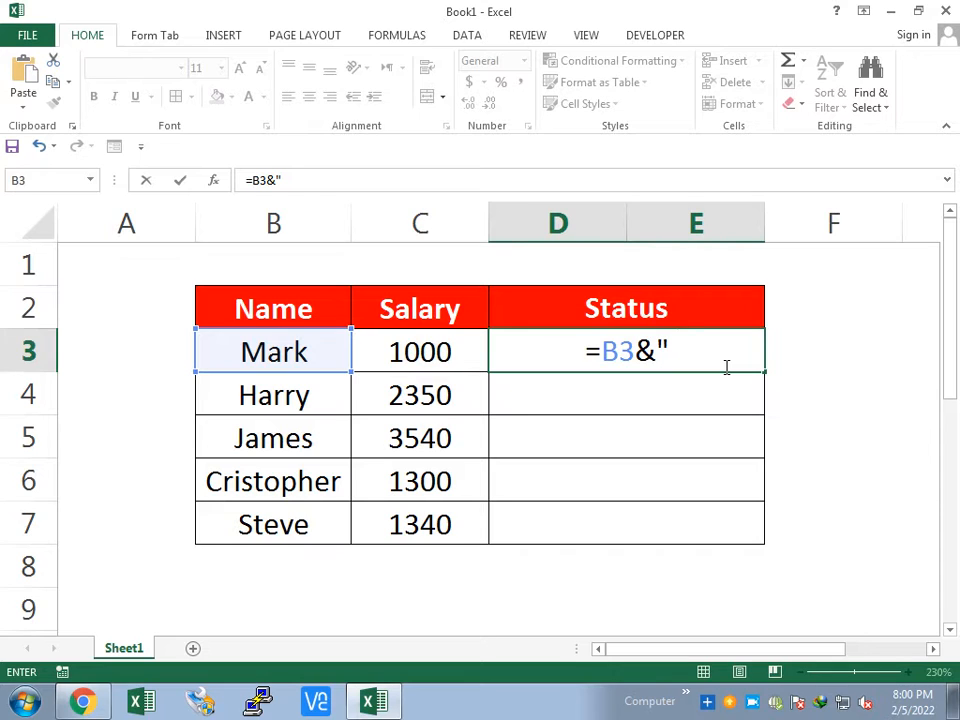
{"action": "type", "text": "\""}
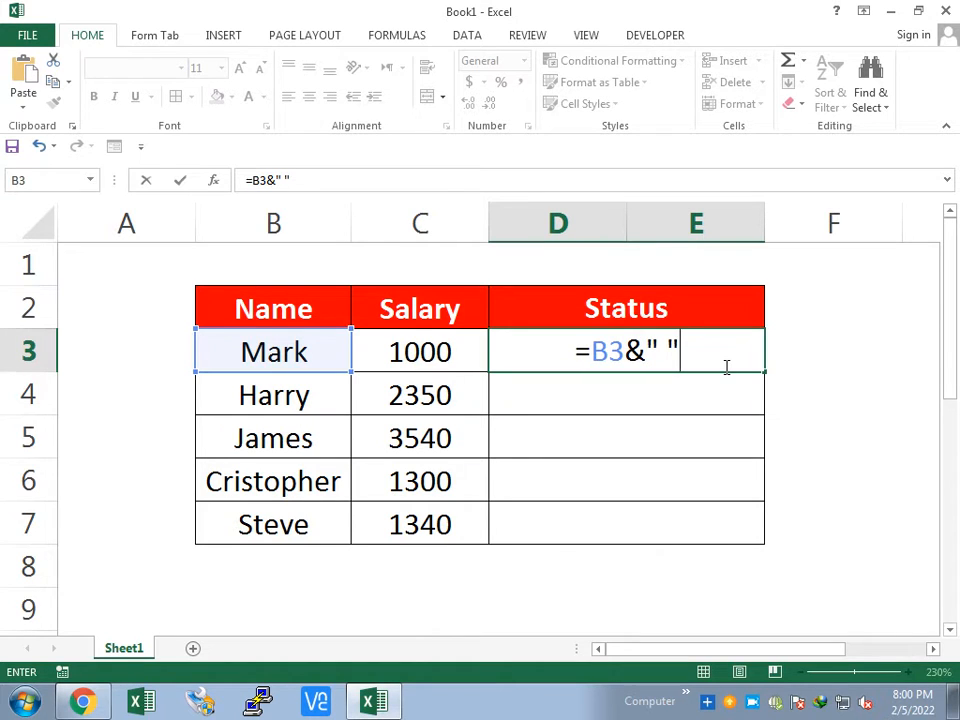
{"action": "type", "text": "&"}
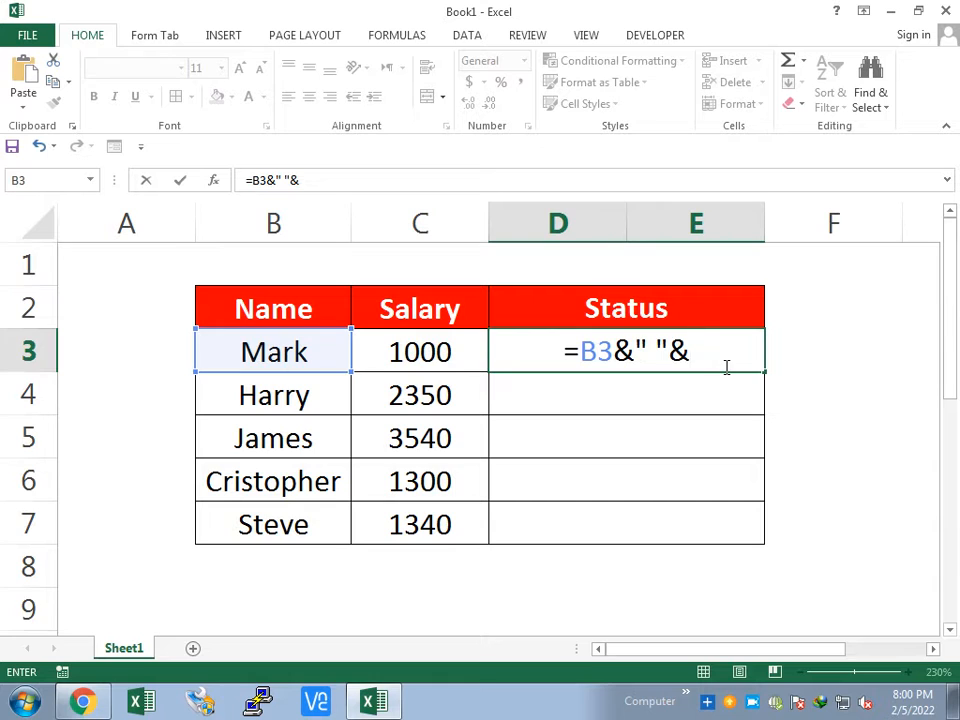
{"action": "left_click", "coordinate": [443, 345]}
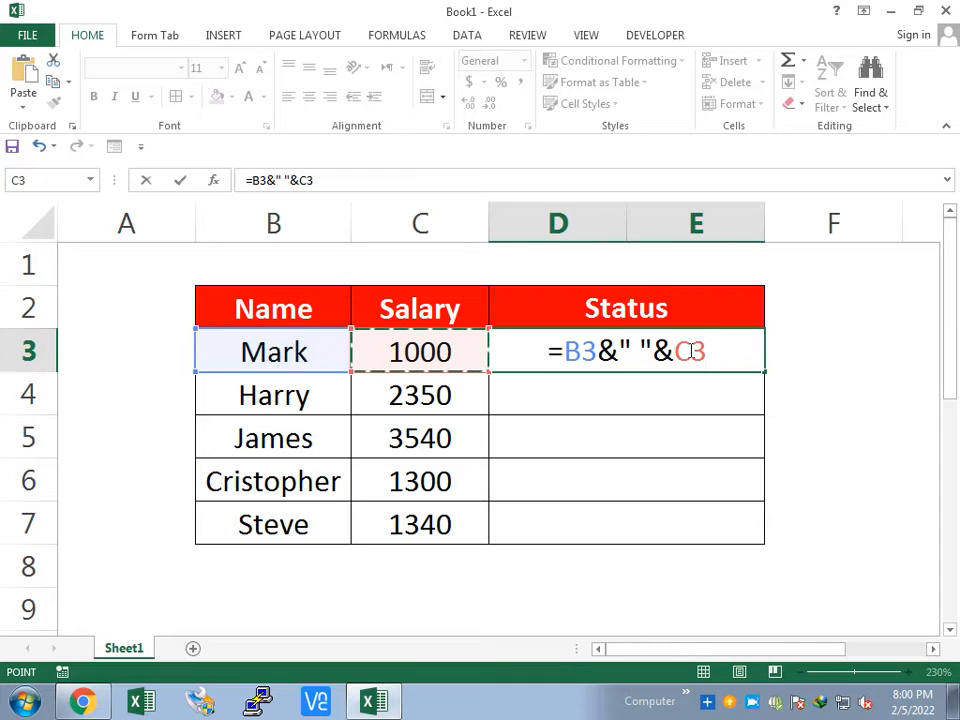
{"action": "key", "text": "Return"}
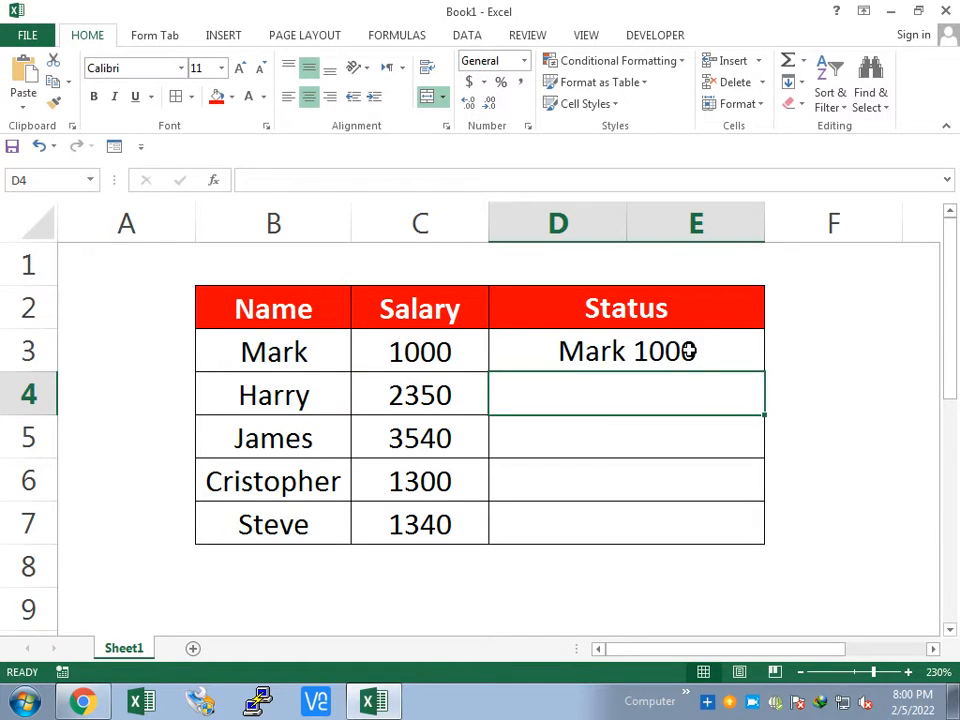
Fill the D3 formula down the Status column through row 7
{"action": "left_click", "coordinate": [689, 350]}
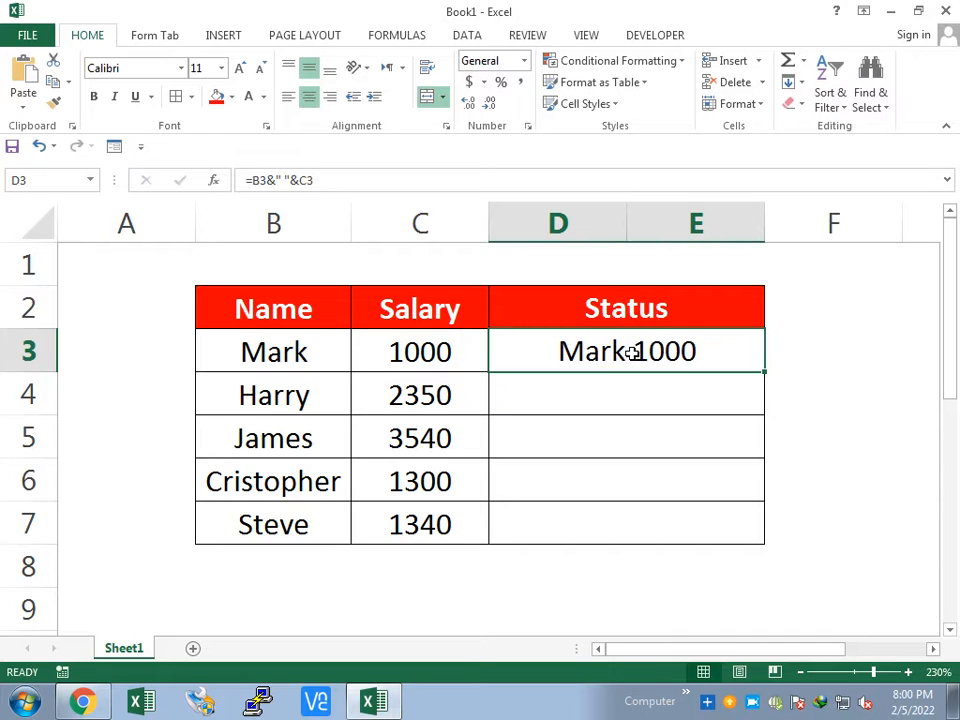
{"action": "left_click", "coordinate": [276, 178]}
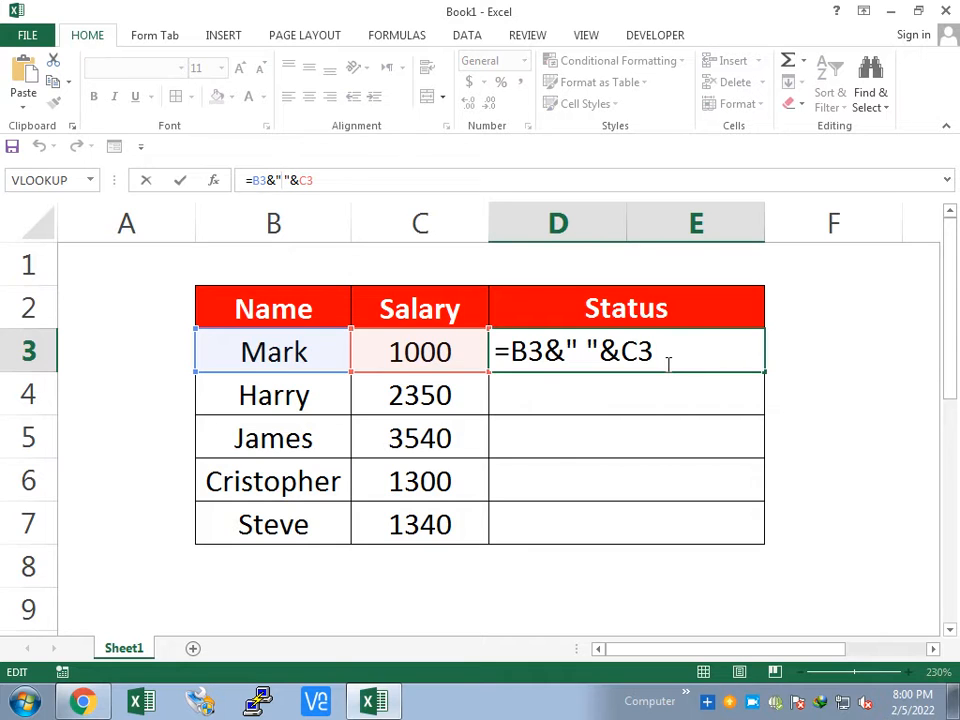
{"action": "key", "text": "ctrl+Return"}
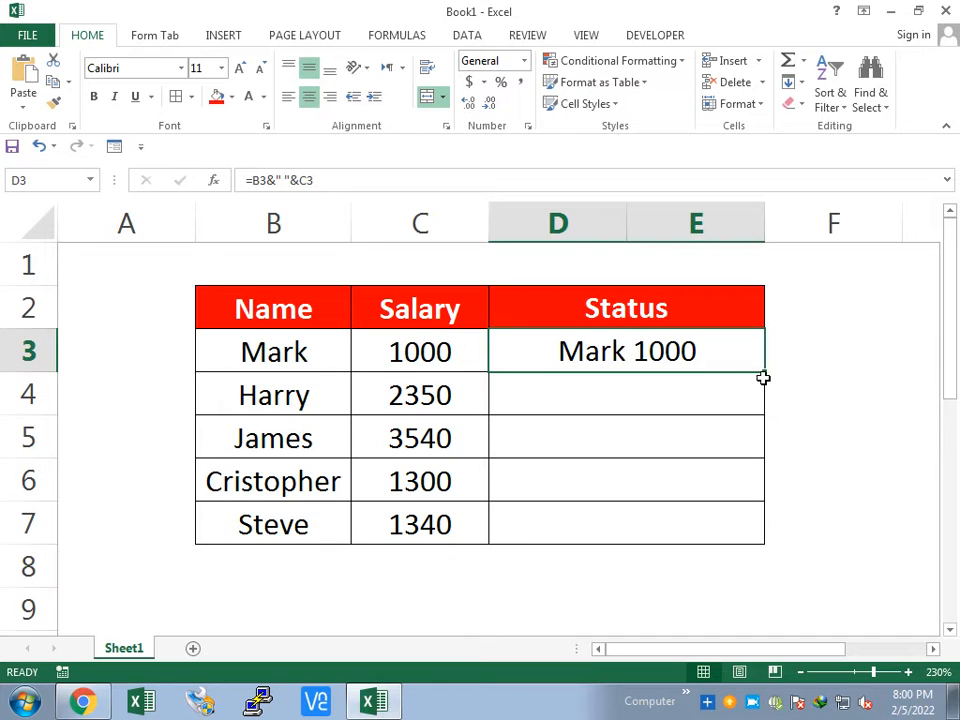
{"action": "left_click_drag", "start_coordinate": [765, 373], "coordinate": [758, 536]}
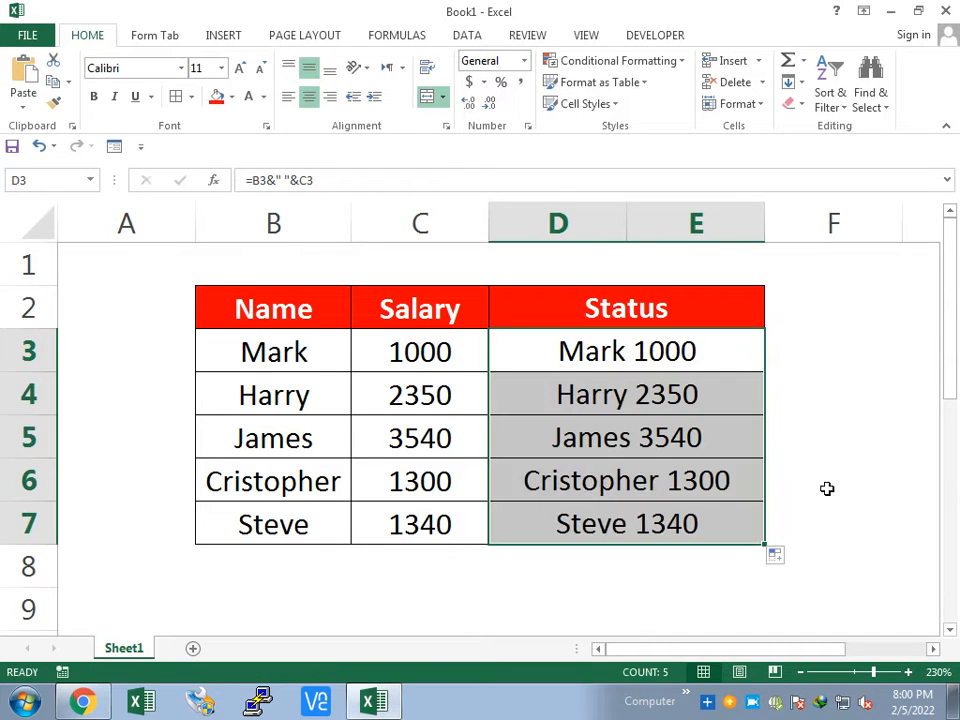
{"action": "left_click", "coordinate": [827, 489]}
{"action": "left_click", "coordinate": [655, 540]}
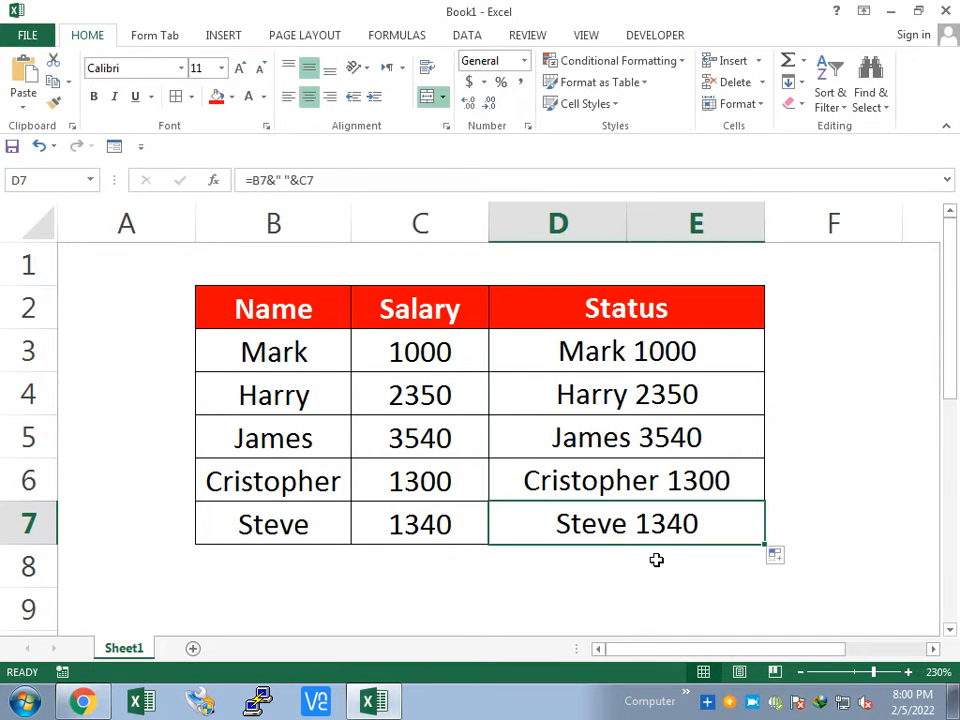
Change the separator in the D3 formula to a hyphen with a space on each side, giving =B3&" - "&C3
{"action": "left_click", "coordinate": [628, 354]}
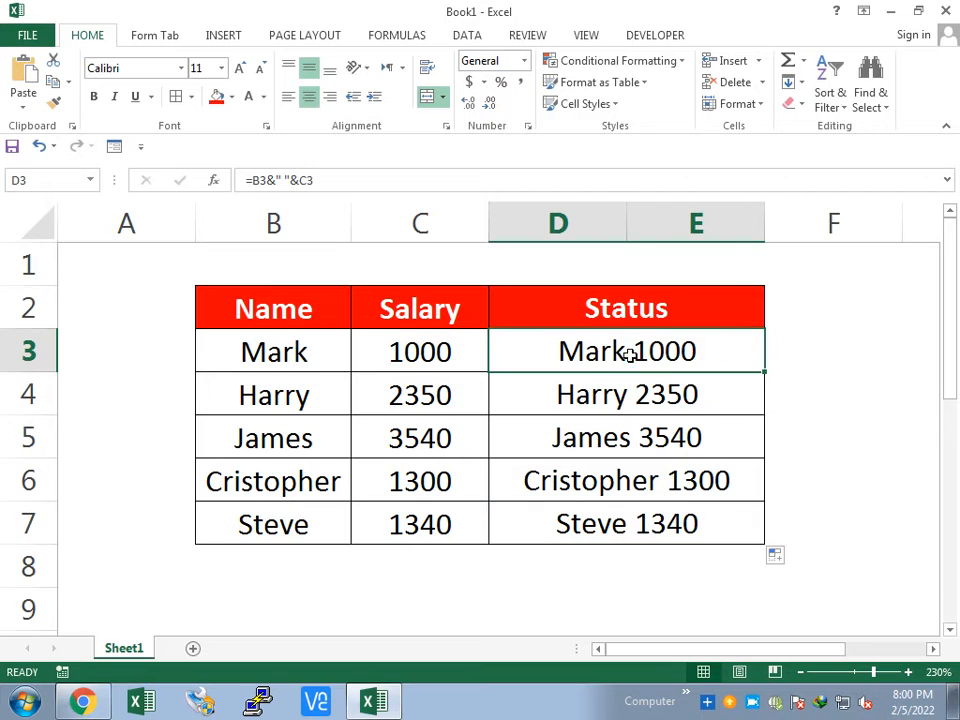
{"action": "left_click", "coordinate": [280, 180]}
{"action": "type", "text": "-"}
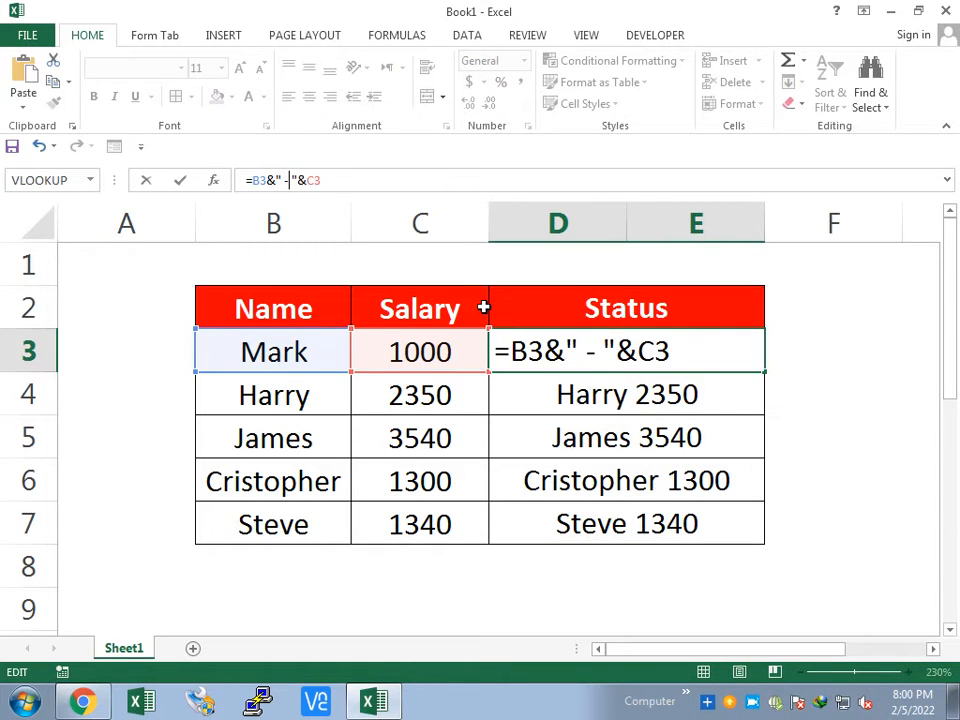
{"action": "key", "text": "Return"}
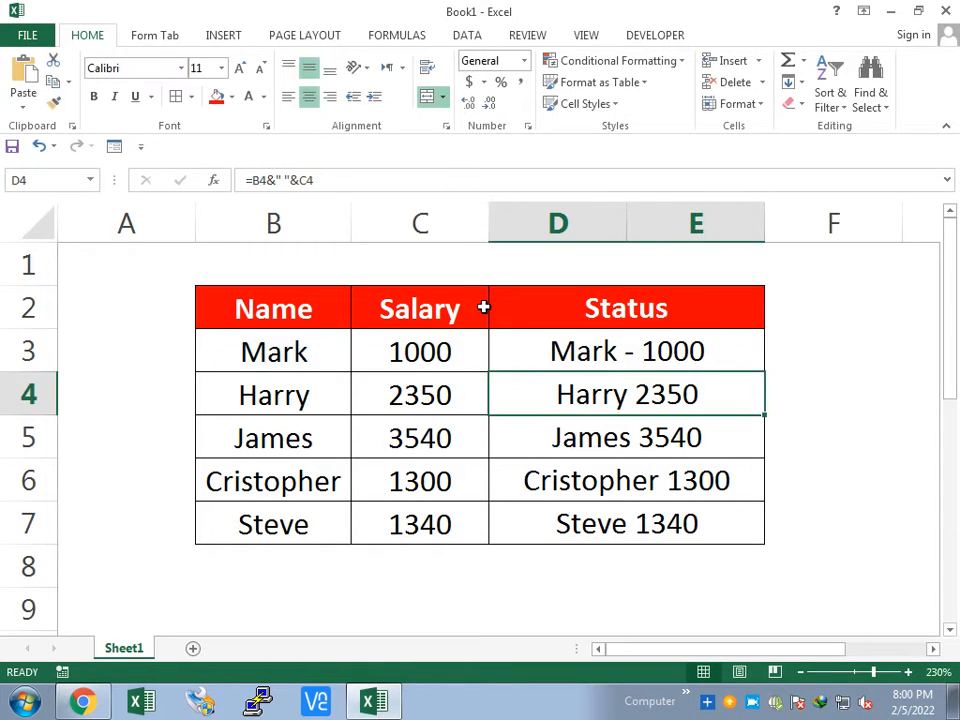
{"action": "left_click", "coordinate": [578, 360]}
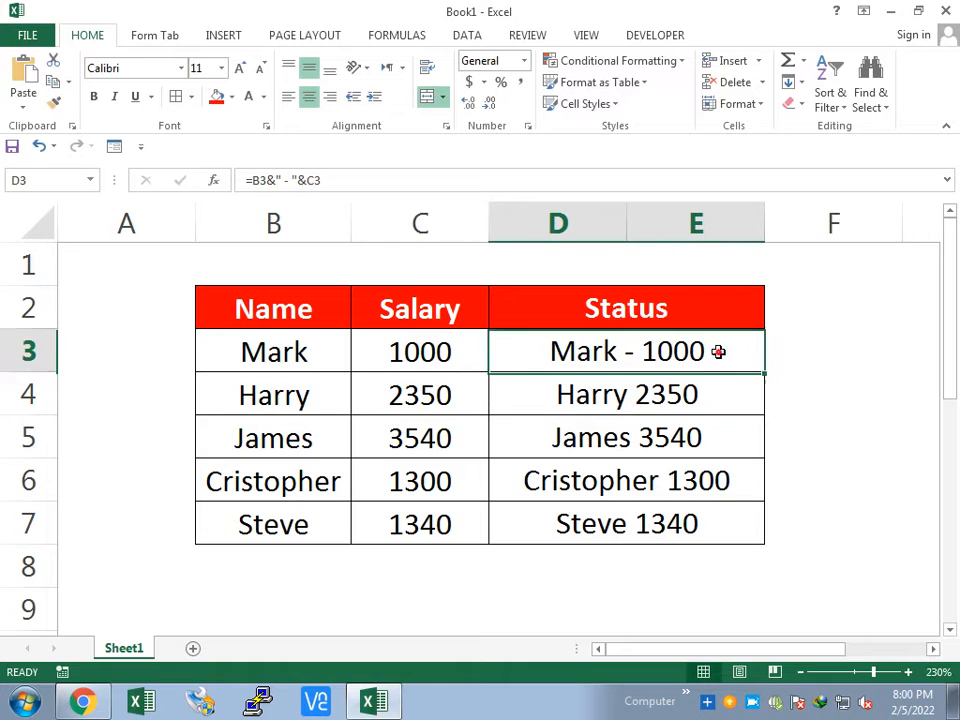
{"action": "double_click", "coordinate": [284, 180]}
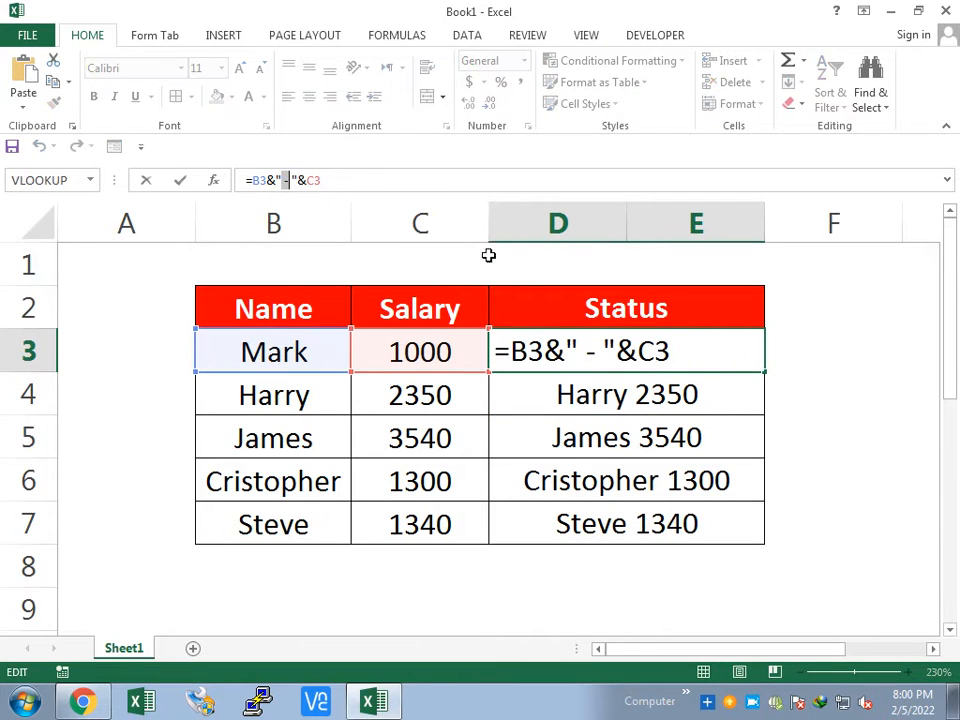
{"action": "double_click", "coordinate": [594, 350]}
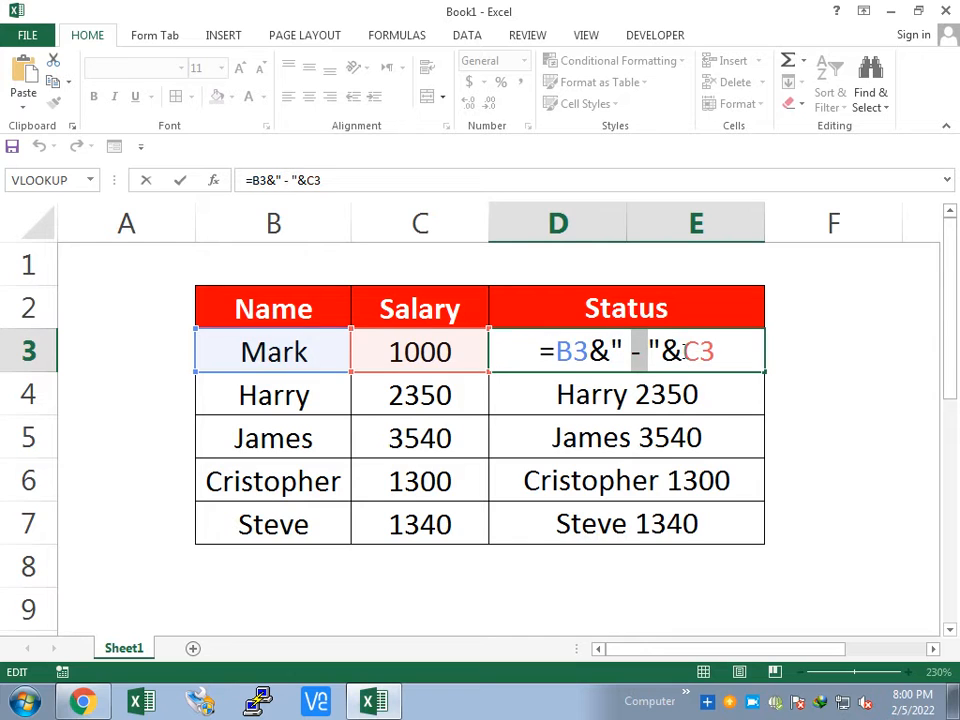
{"action": "left_click", "coordinate": [756, 374]}
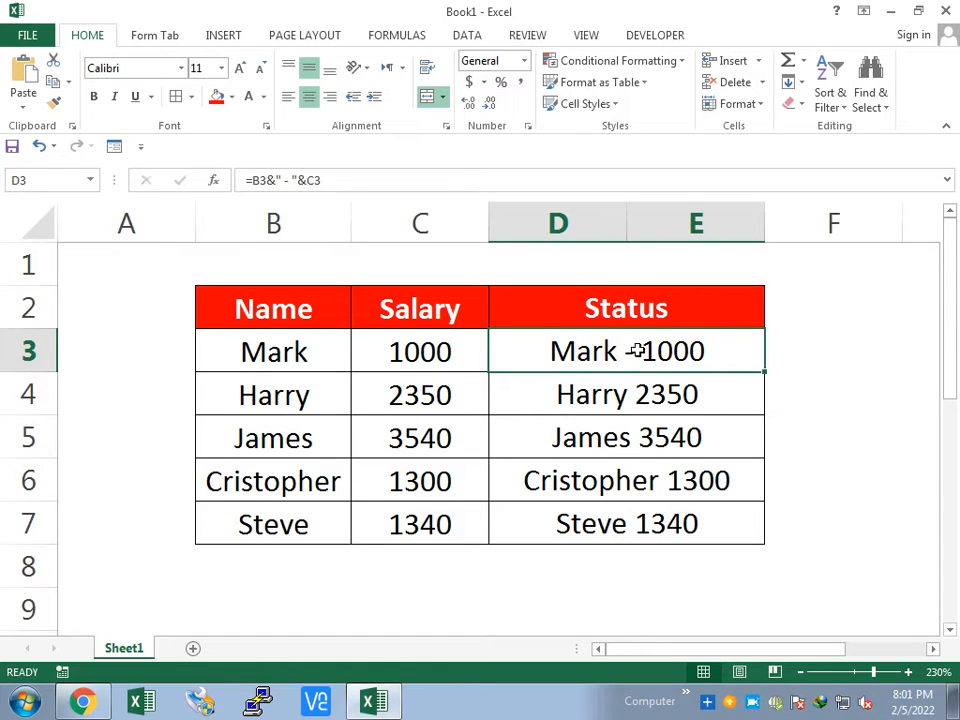
Set the separator in the D3 formula to two spaces and a dollar sign, giving =B3&" $"&C3
{"action": "left_click", "coordinate": [621, 386]}
{"action": "left_click", "coordinate": [626, 351]}
{"action": "double_click", "coordinate": [626, 351]}
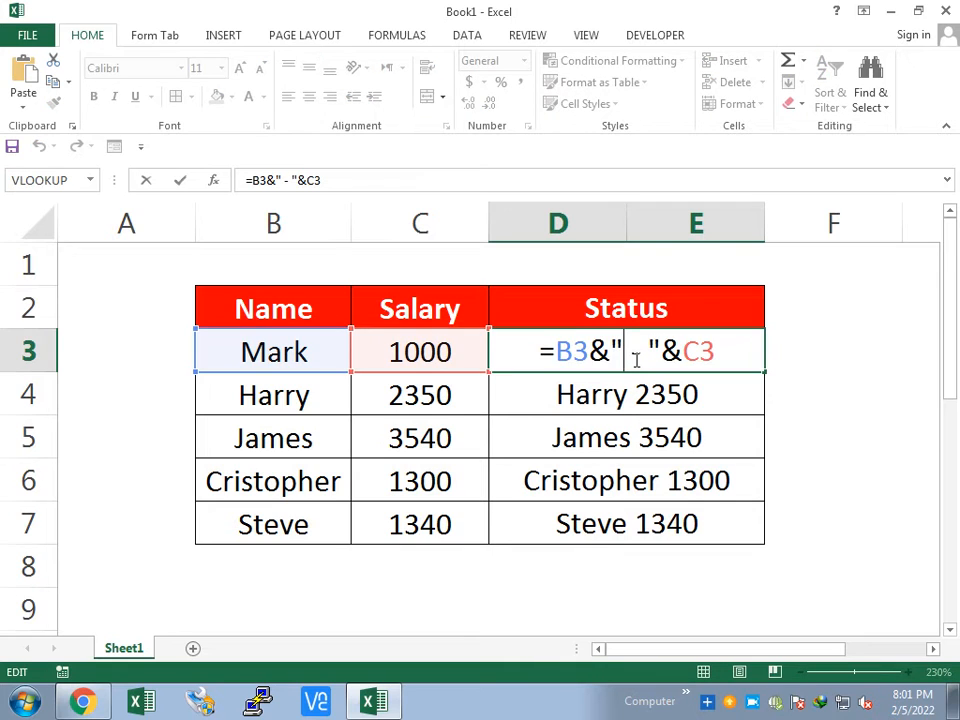
{"action": "key", "text": "BackSpace"}
{"action": "key", "text": "BackSpace"}
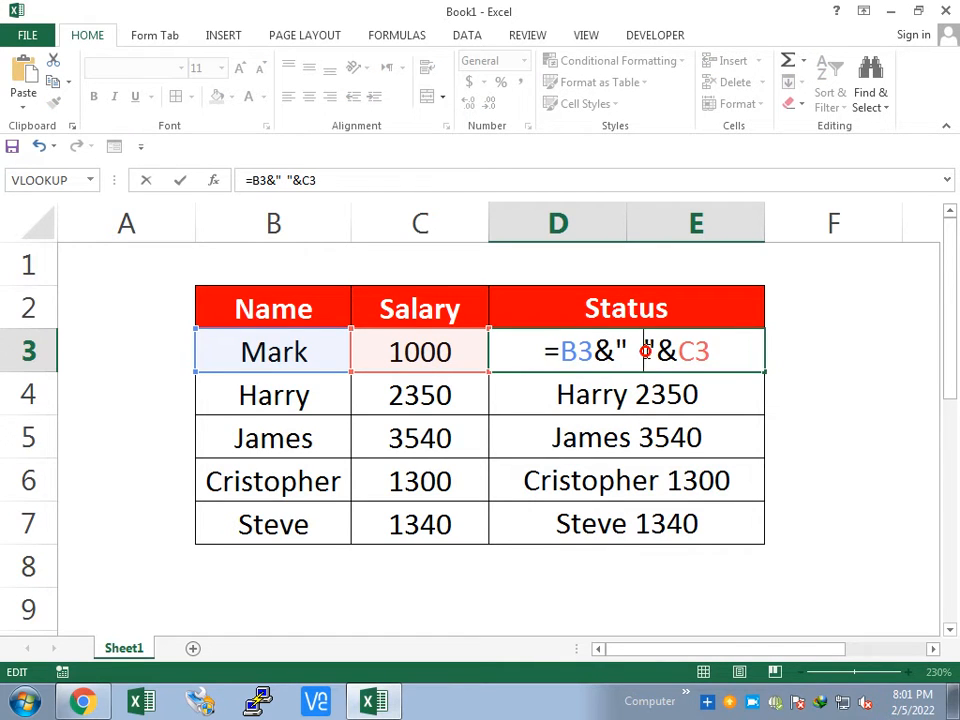
{"action": "type", "text": "$"}
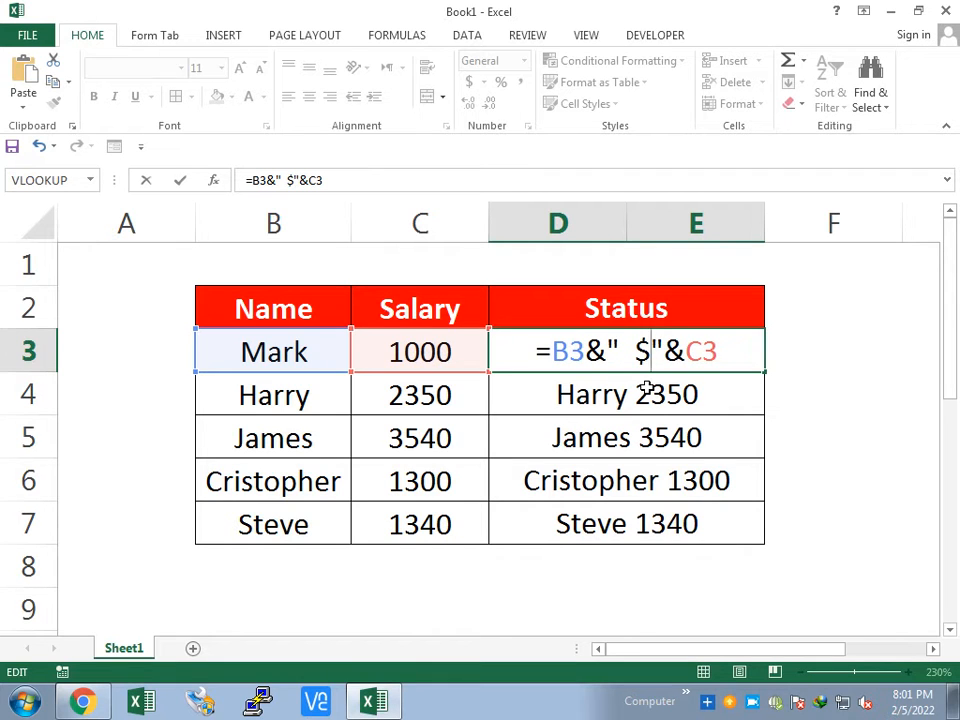
{"action": "key", "text": "Return"}
Copy the dollar-sign formula from D3 down to the remaining Status cells through row 7
{"action": "left_click", "coordinate": [647, 364]}
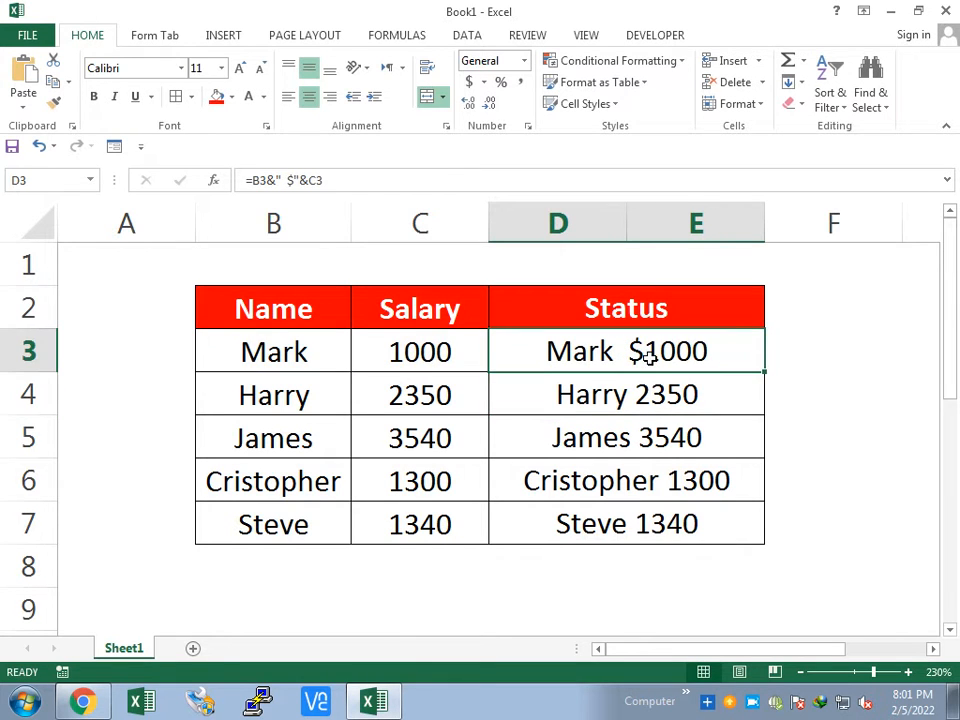
{"action": "left_click_drag", "start_coordinate": [762, 371], "coordinate": [761, 536]}
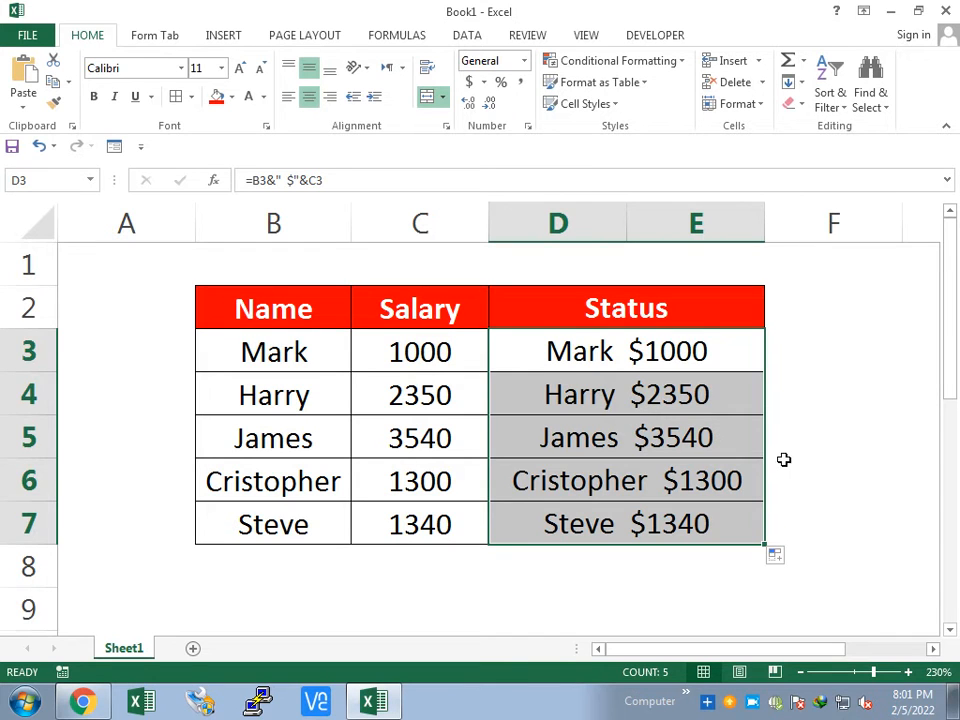
{"action": "left_click", "coordinate": [669, 433]}
{"action": "left_click", "coordinate": [671, 354]}
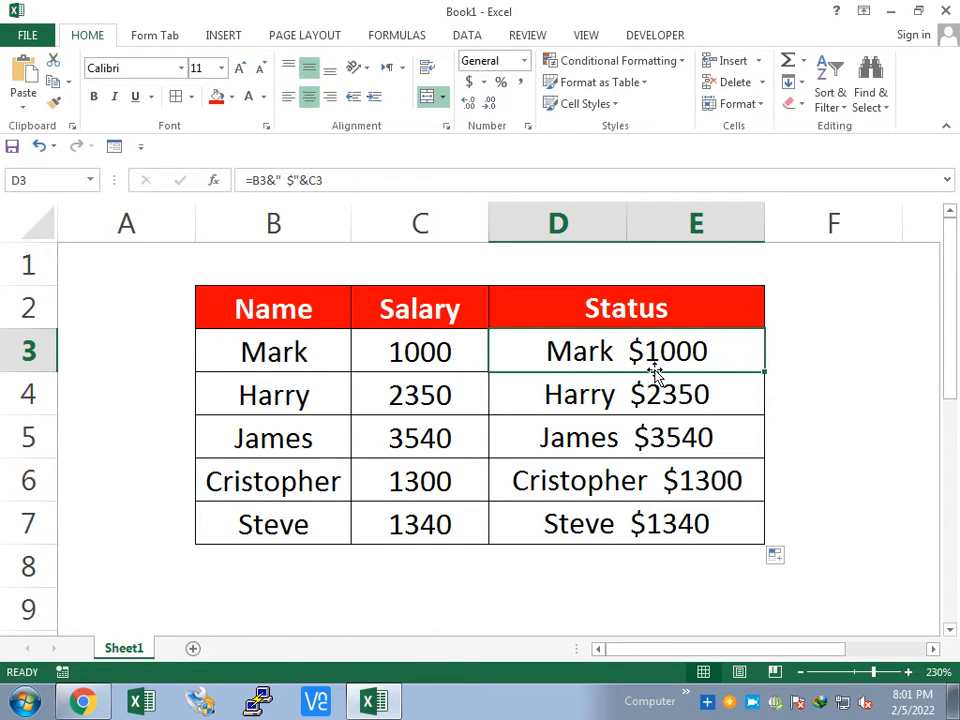
Open the cell formatting settings for salary cell C3 and show the Custom number formats
{"action": "left_click", "coordinate": [421, 357]}
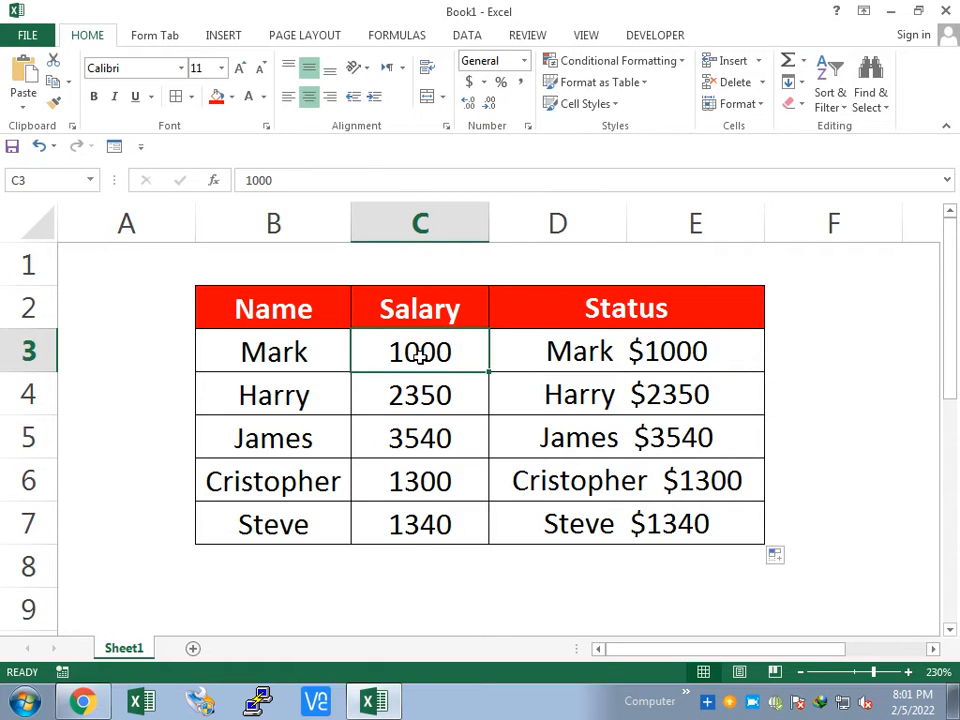
{"action": "right_click", "coordinate": [421, 357]}
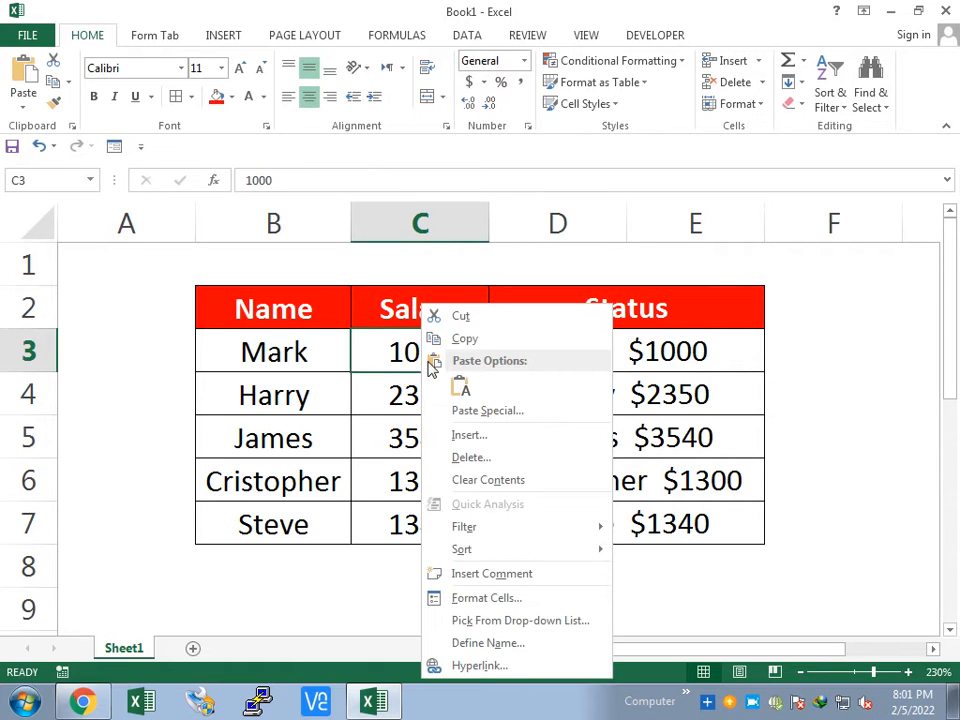
{"action": "left_click", "coordinate": [472, 600]}
{"action": "left_click", "coordinate": [268, 470]}
Preview the custom number format codes for C3, highlight the #,##0 code, and close the cell formatting settings without applying a format
{"action": "left_click", "coordinate": [372, 430]}
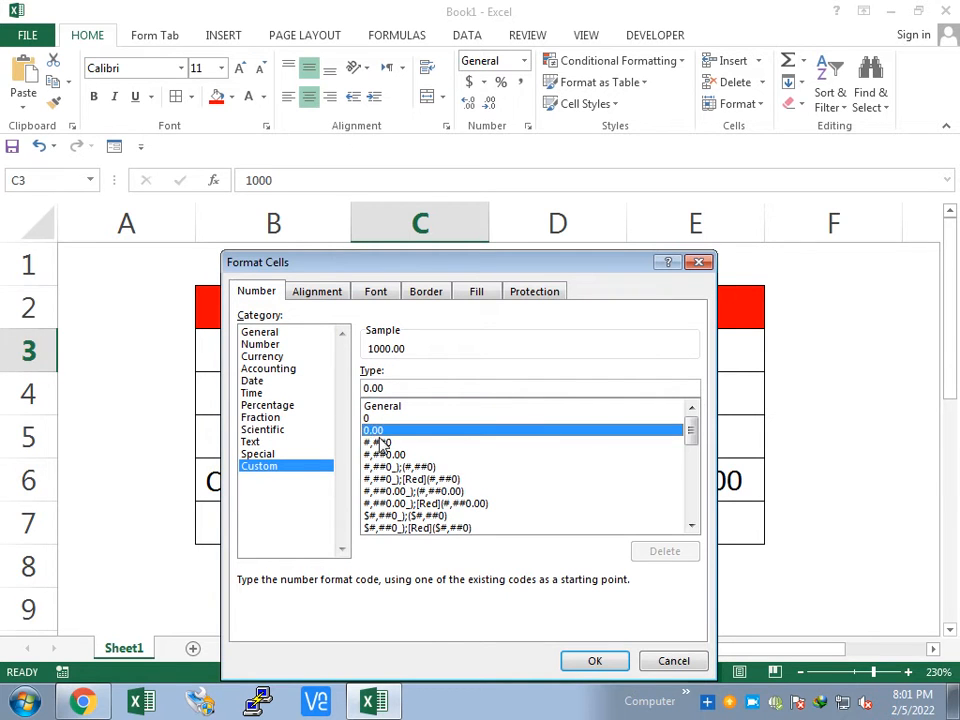
{"action": "left_click", "coordinate": [380, 442]}
{"action": "left_click", "coordinate": [378, 454]}
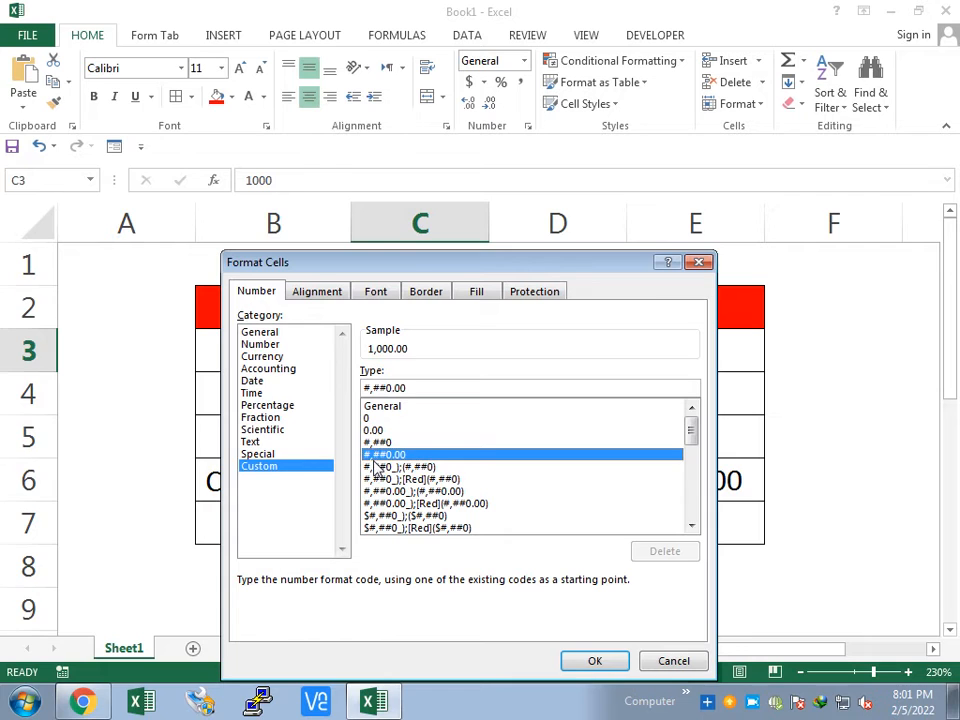
{"action": "left_click", "coordinate": [378, 467]}
{"action": "left_click", "coordinate": [378, 455]}
{"action": "left_click", "coordinate": [380, 442]}
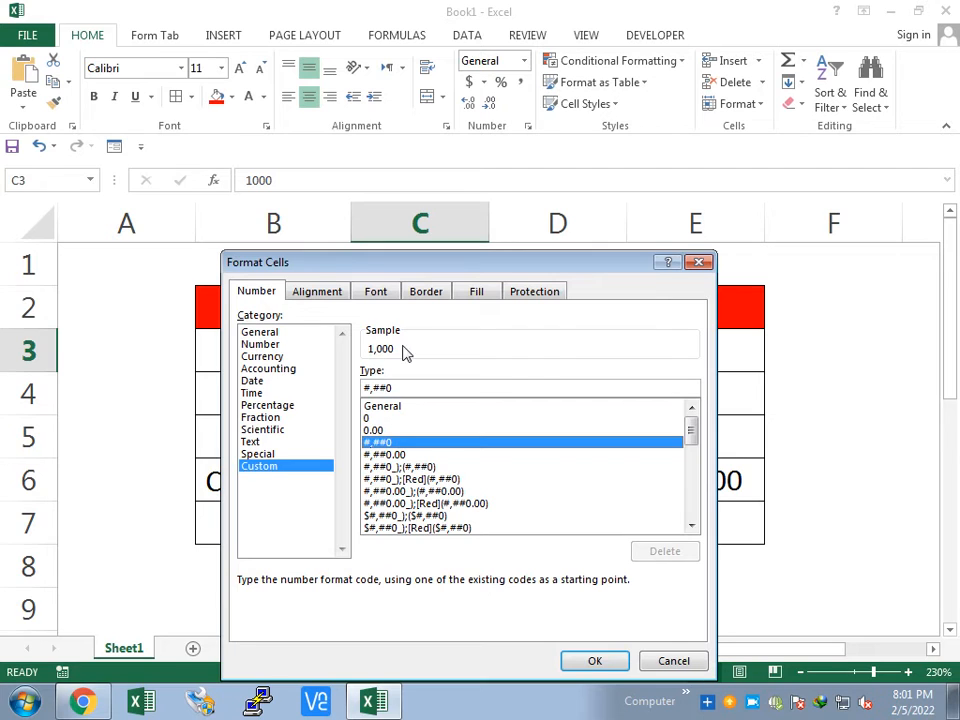
{"action": "left_click_drag", "start_coordinate": [397, 389], "coordinate": [363, 387]}
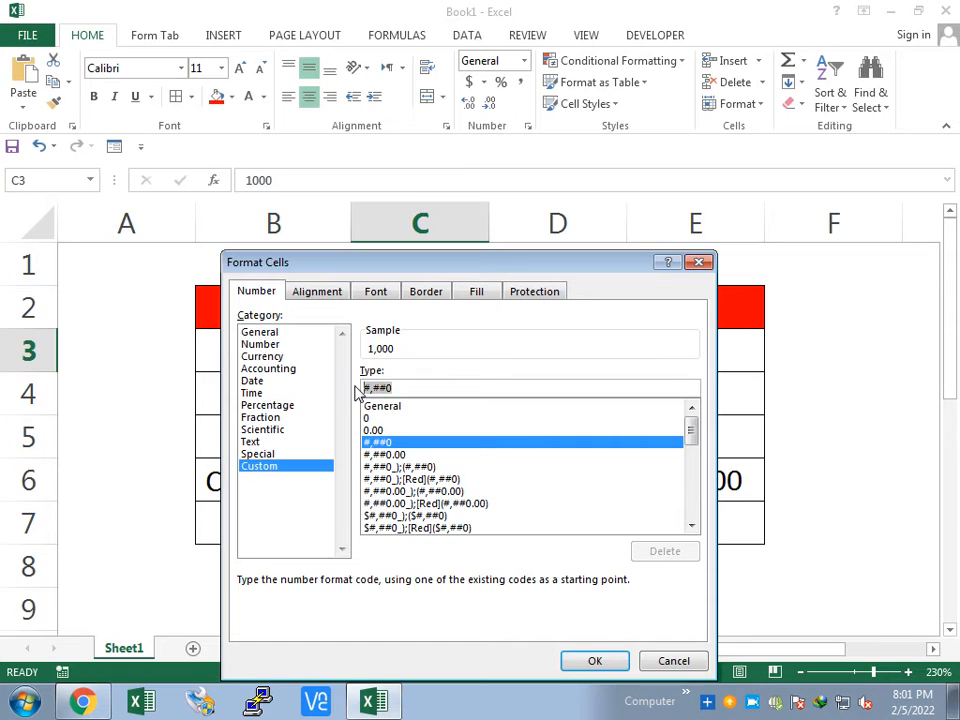
{"action": "left_click", "coordinate": [698, 262]}
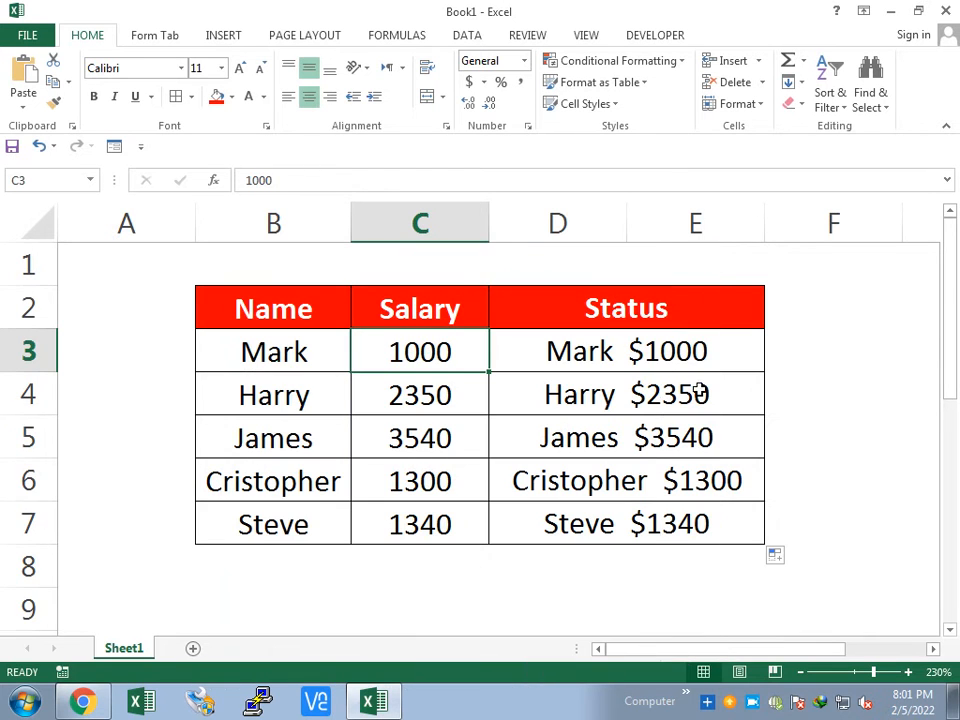
Replace the C3 reference in the D3 formula with a TEXT function, giving =B3&" $"&TEXT(C3,"#,##0")
{"action": "left_click", "coordinate": [606, 360]}
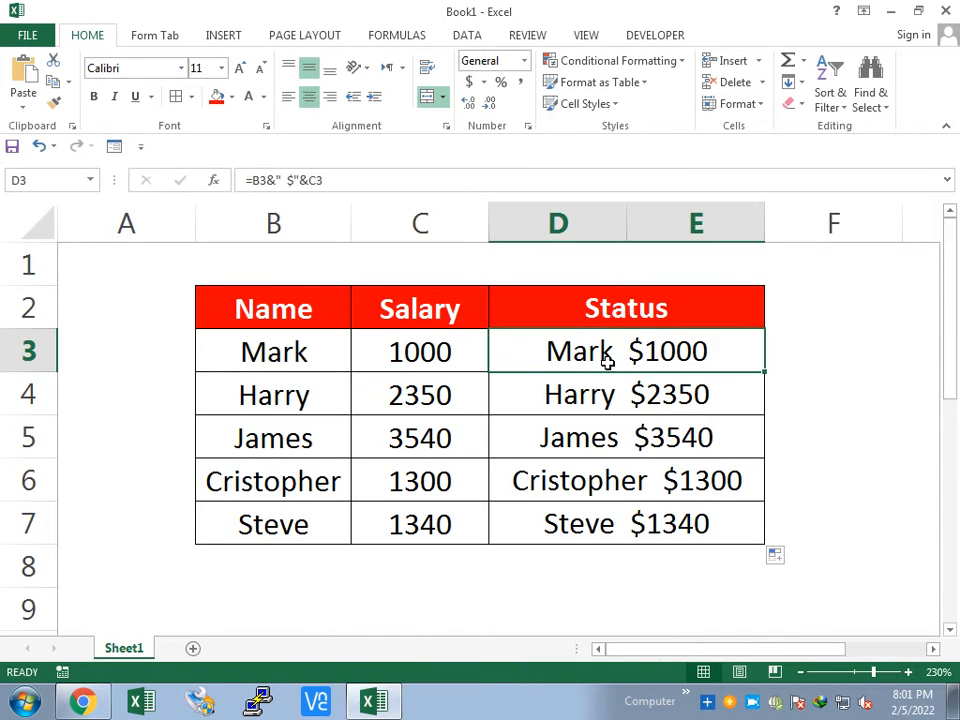
{"action": "double_click", "coordinate": [630, 360]}
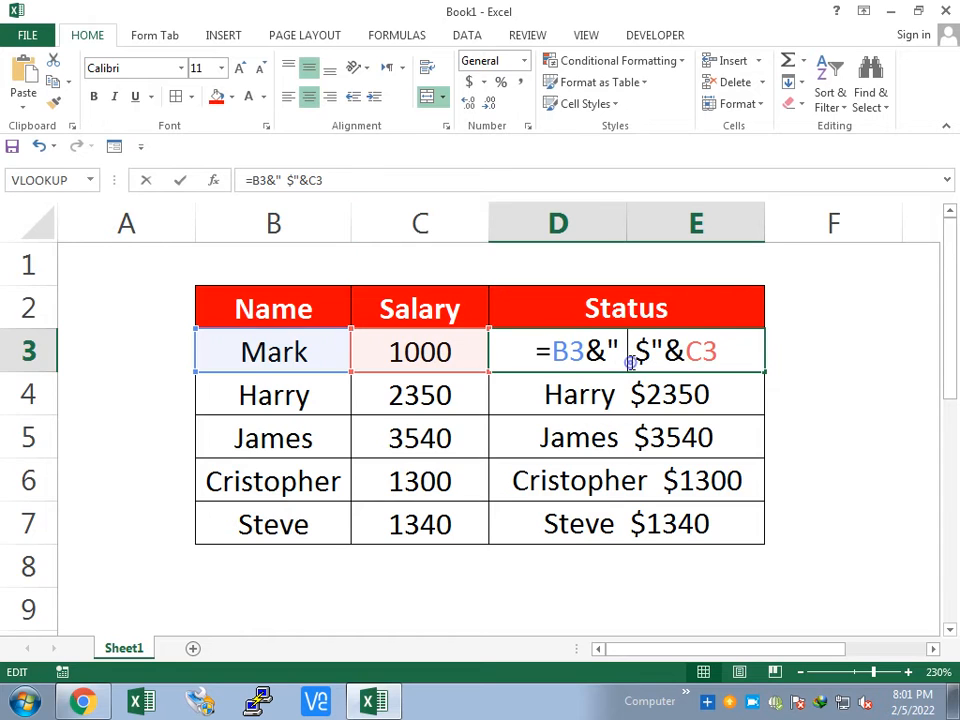
{"action": "left_click", "coordinate": [331, 184]}
{"action": "key", "text": "BackSpace"}
{"action": "key", "text": "BackSpace"}
{"action": "type", "text": "text"}
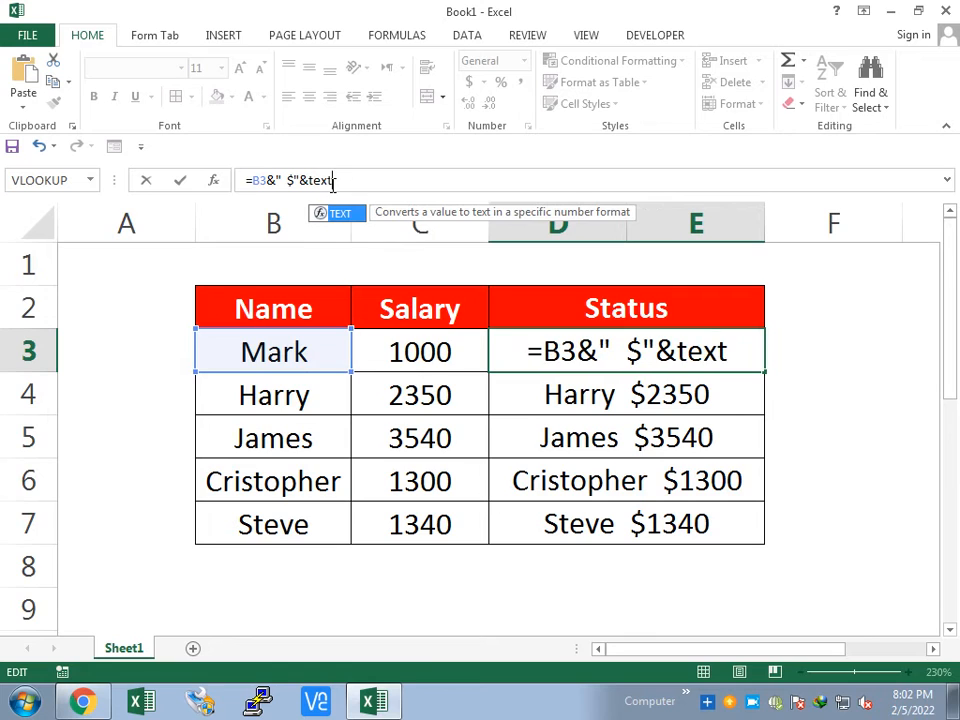
{"action": "type", "text": "("}
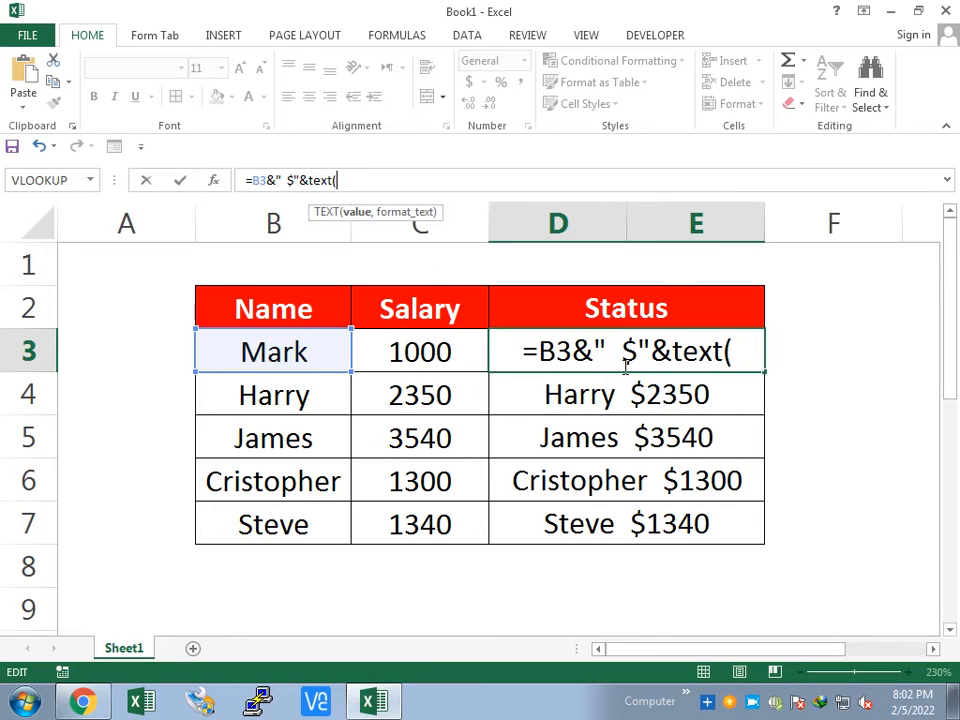
{"action": "left_click", "coordinate": [443, 351]}
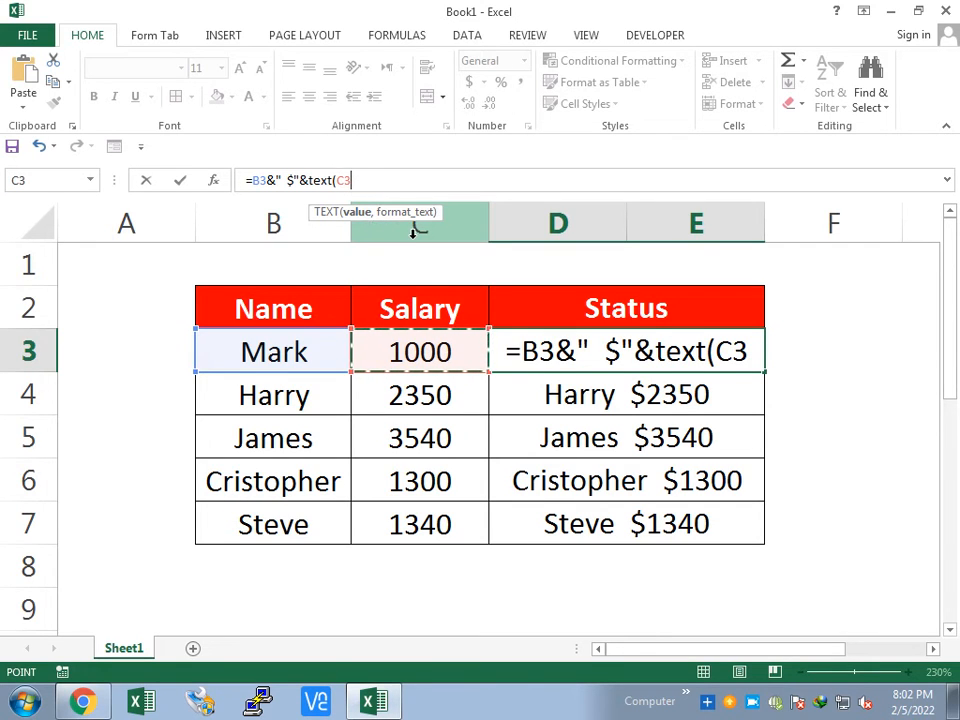
{"action": "type", "text": ","}
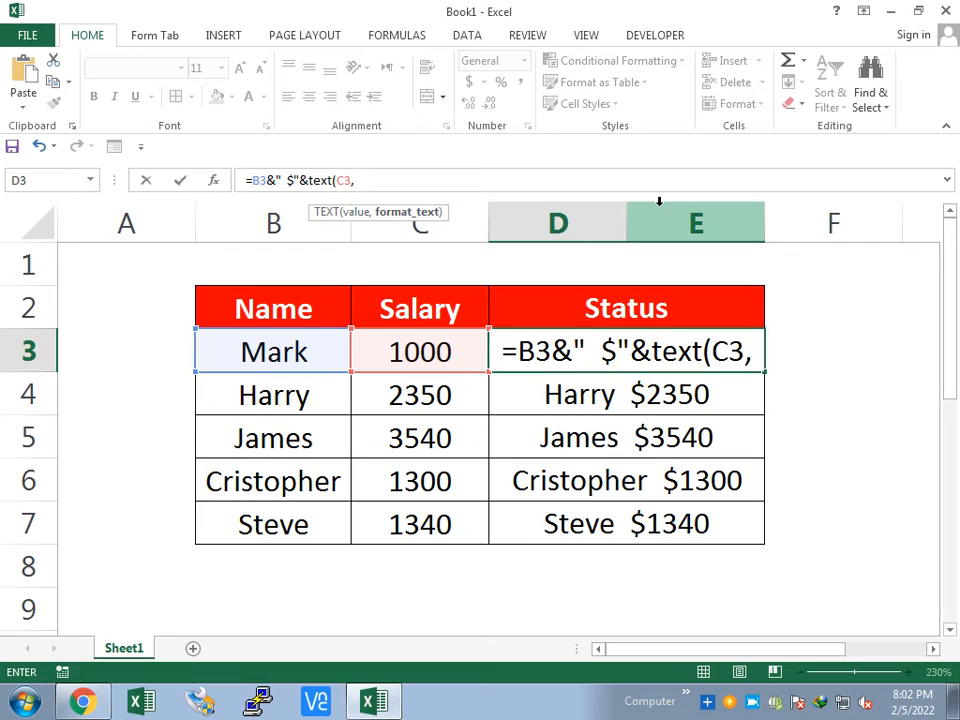
{"action": "type", "text": "\""}
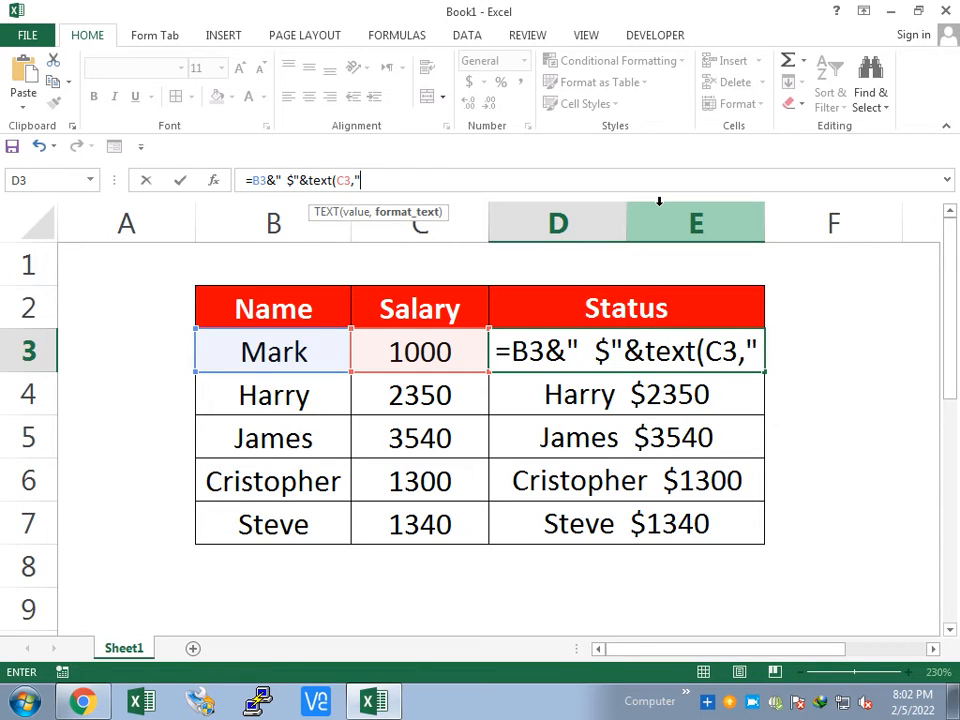
{"action": "type", "text": "#,##0\""}
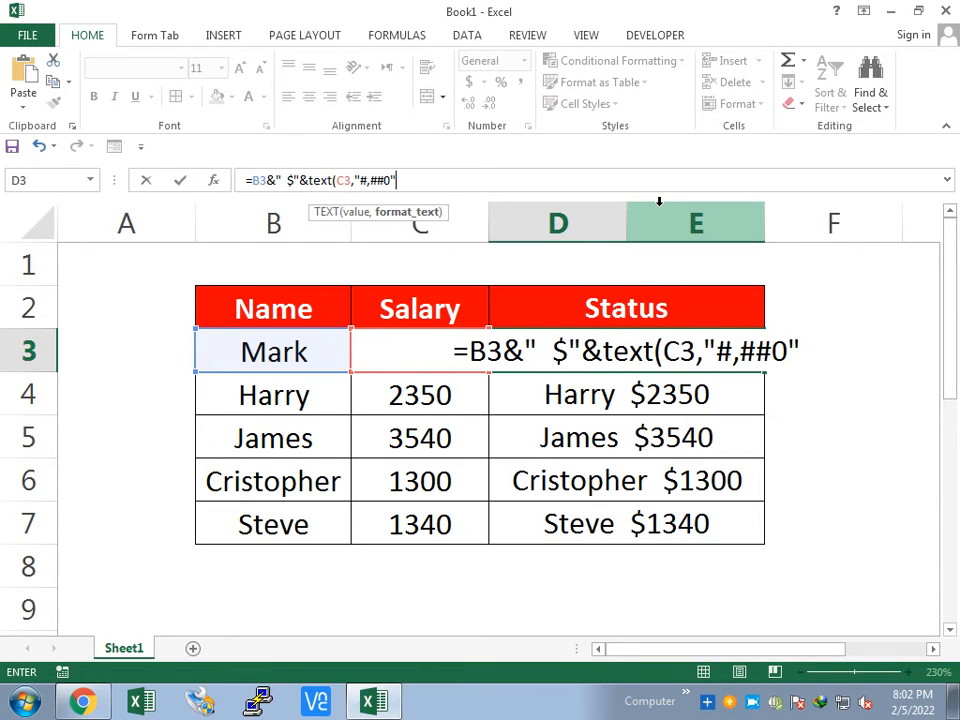
{"action": "type", "text": ")"}
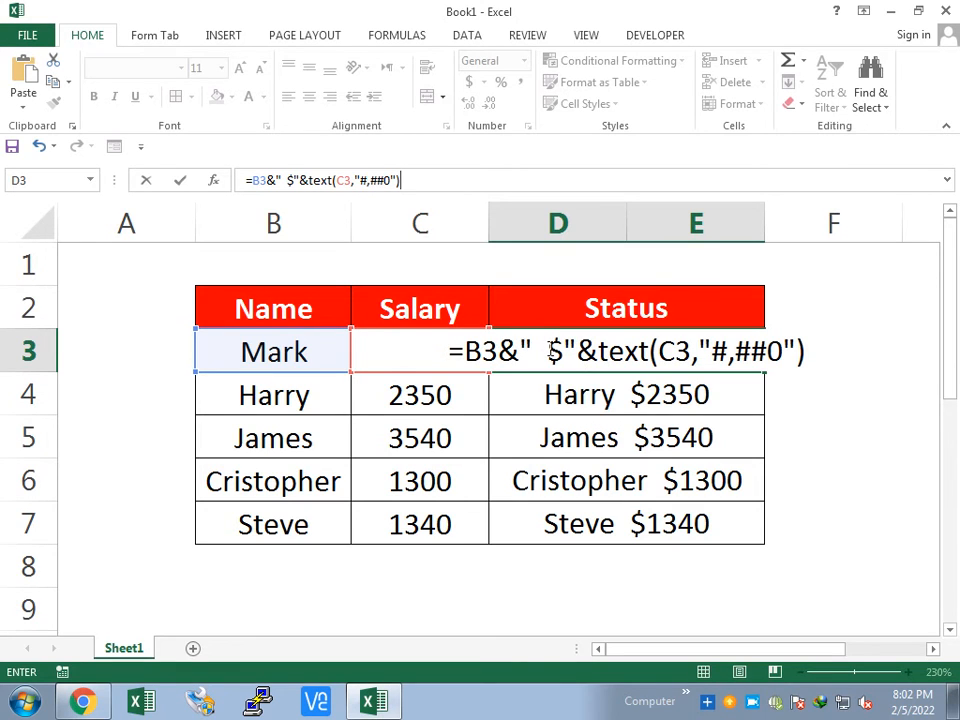
Examine the parts of the D3 formula: the dollar sign, the ampersand, the TEXT function and its value argument
{"action": "left_click_drag", "start_coordinate": [554, 350], "coordinate": [563, 349]}
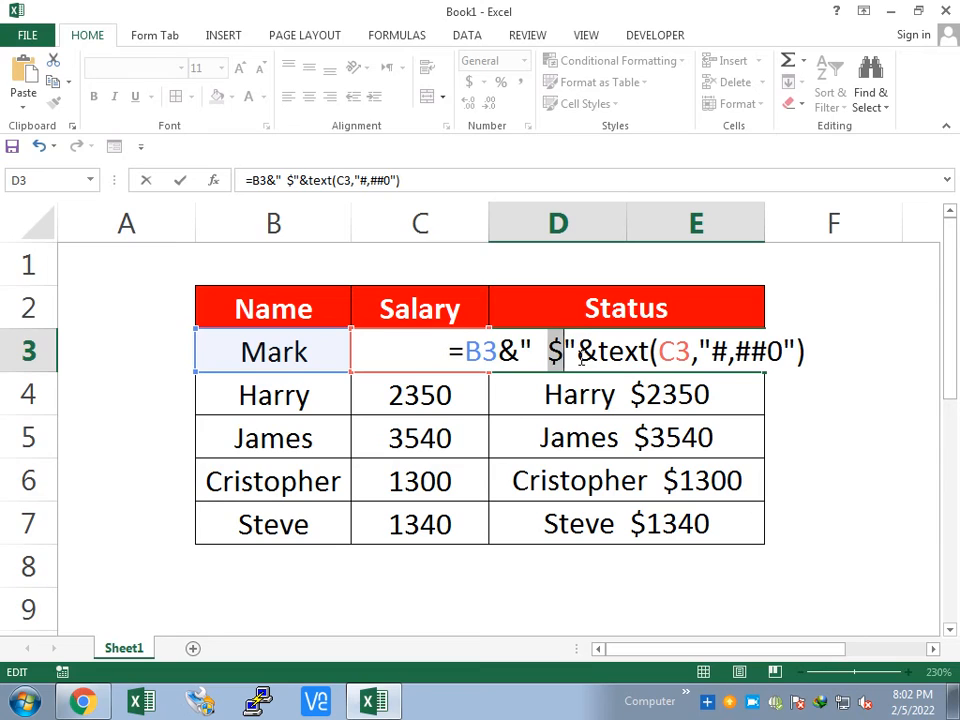
{"action": "key", "text": "Right"}
{"action": "key", "text": "Right"}
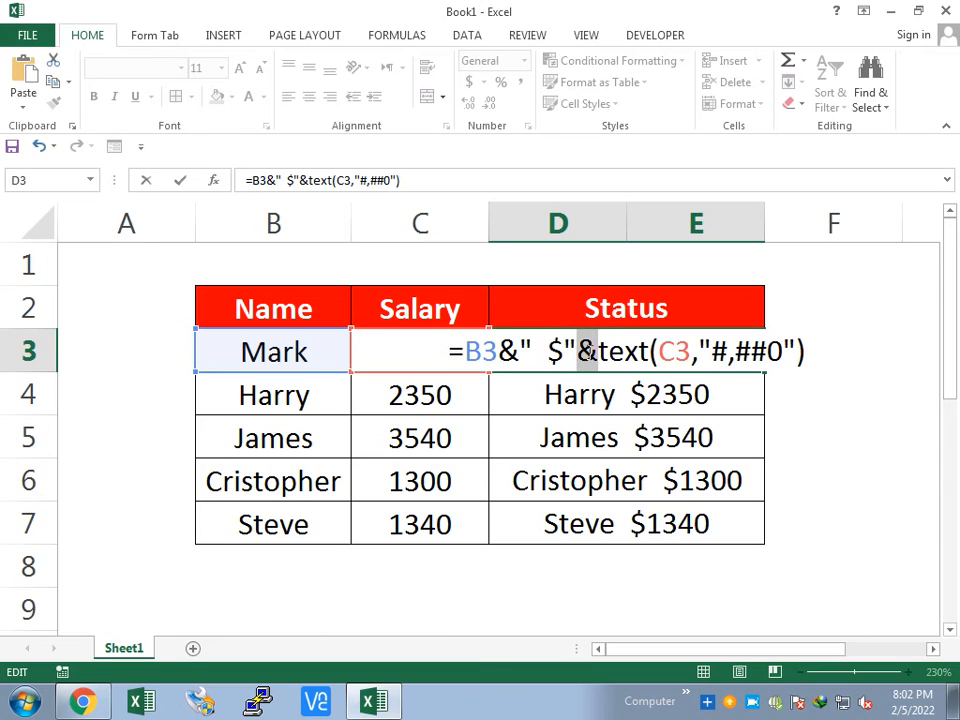
{"action": "key", "text": "Right"}
{"action": "left_click_drag", "start_coordinate": [602, 353], "coordinate": [808, 353]}
{"action": "left_click", "coordinate": [624, 363]}
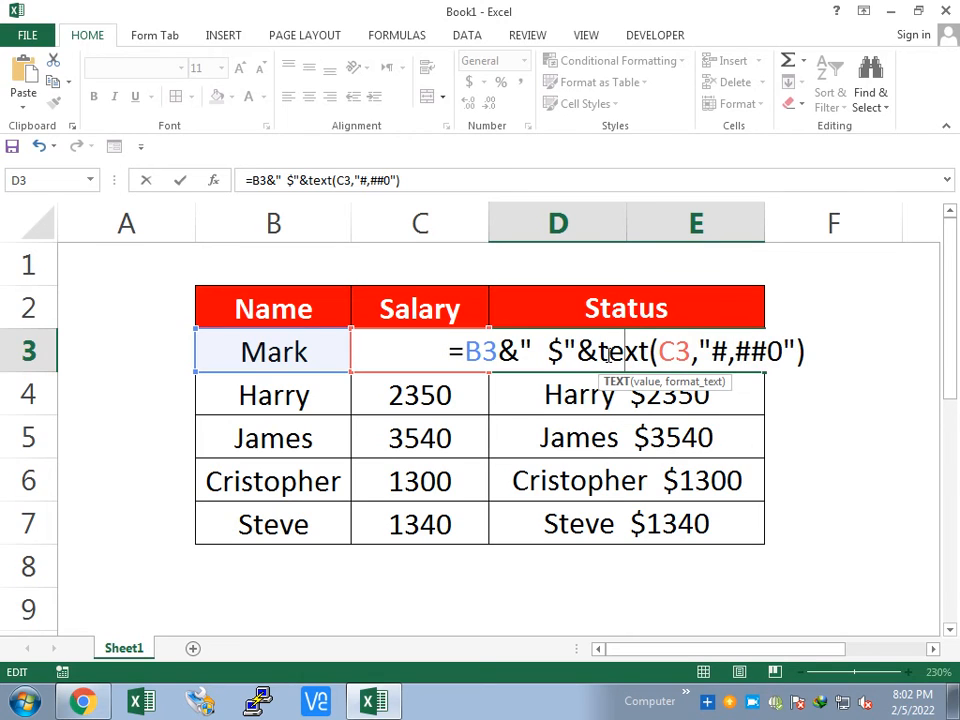
{"action": "double_click", "coordinate": [624, 362]}
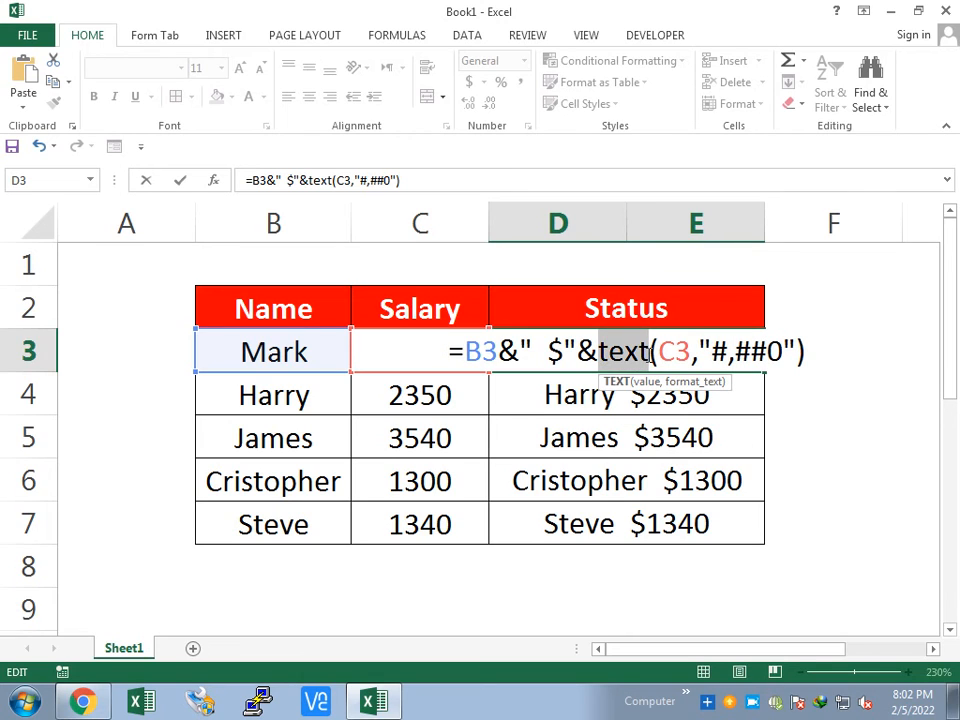
{"action": "left_click", "coordinate": [662, 351]}
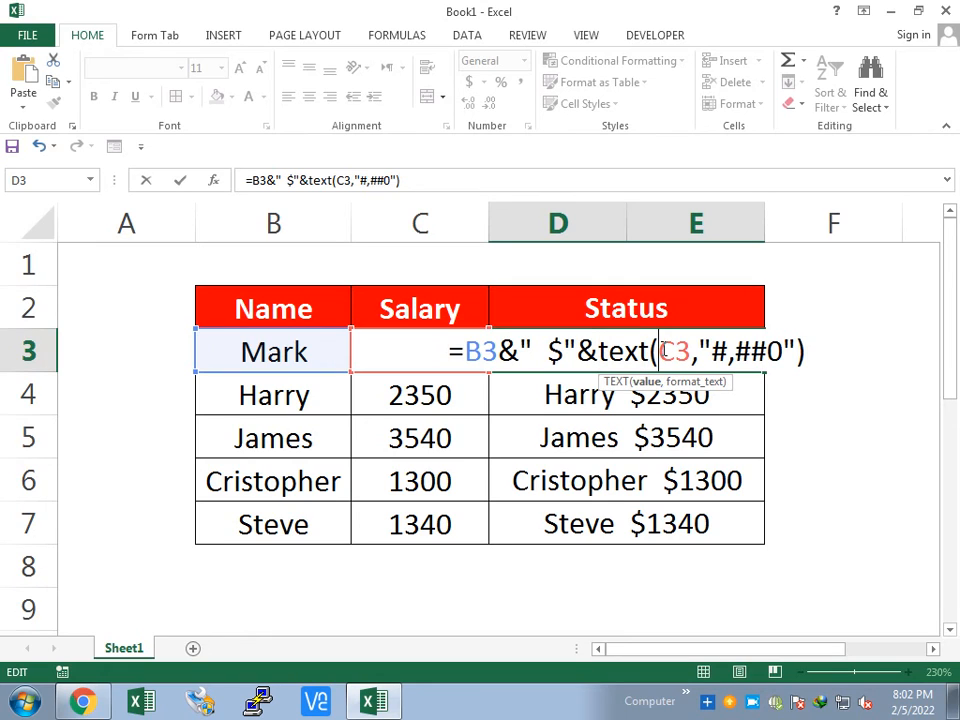
{"action": "left_click", "coordinate": [646, 382]}
Commit the TEXT formula in D3 and copy it down to the remaining Status cells through row 7
{"action": "key", "text": "Return"}
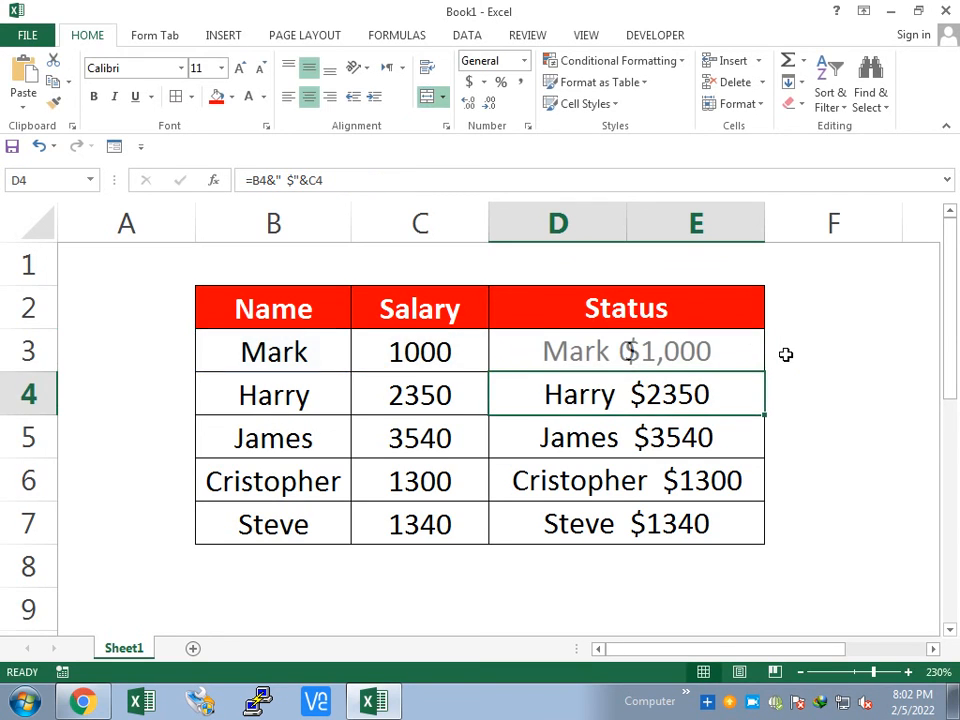
{"action": "left_click", "coordinate": [704, 362]}
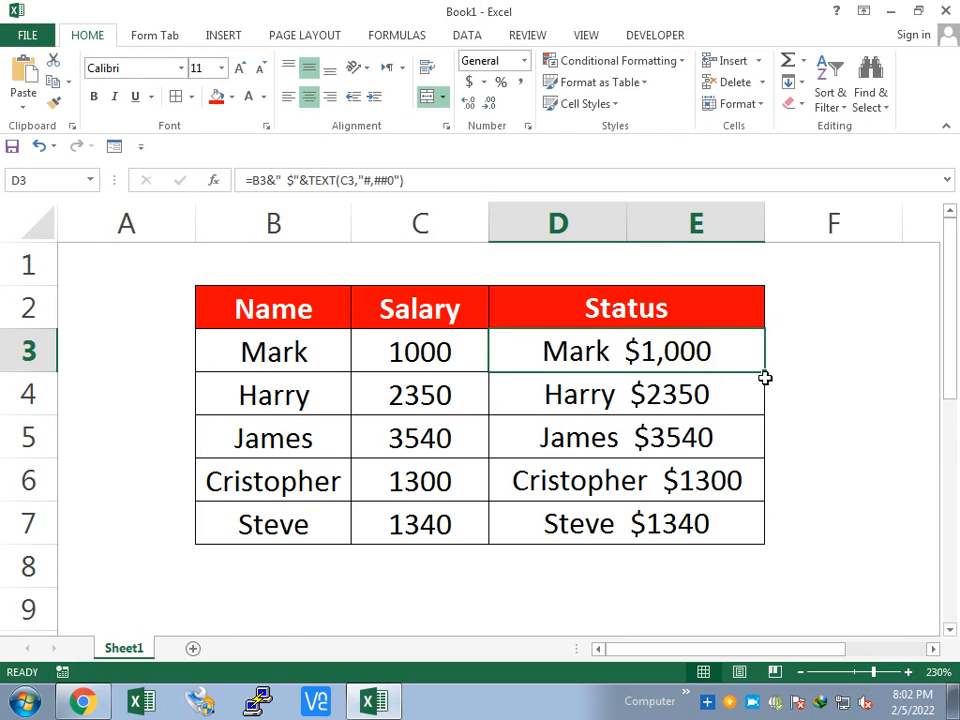
{"action": "left_click_drag", "start_coordinate": [766, 371], "coordinate": [767, 534]}
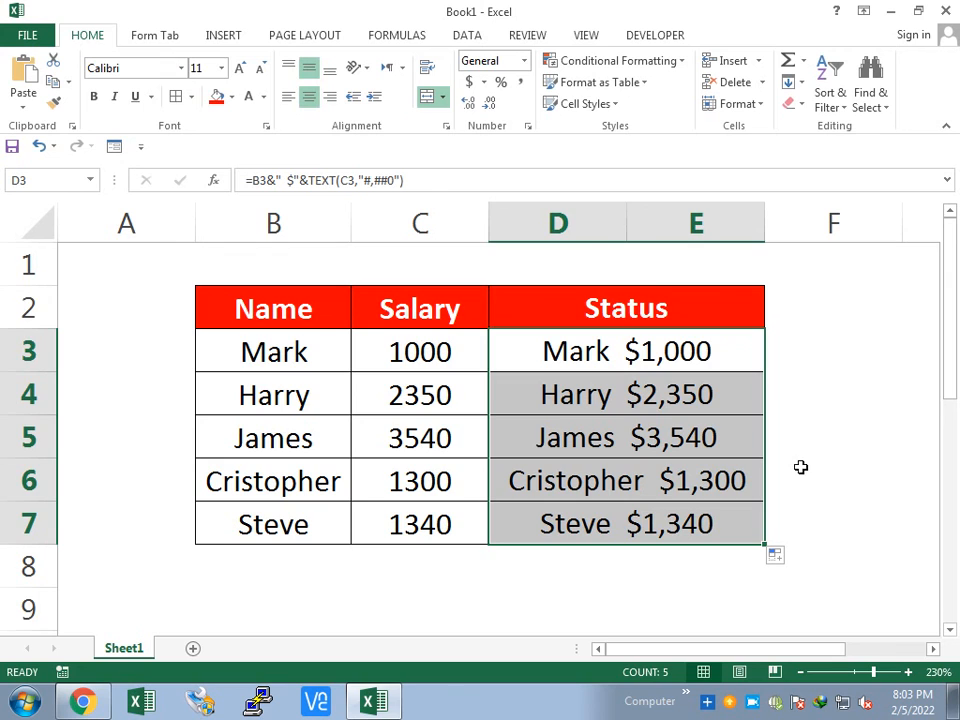
{"action": "left_click", "coordinate": [806, 433]}
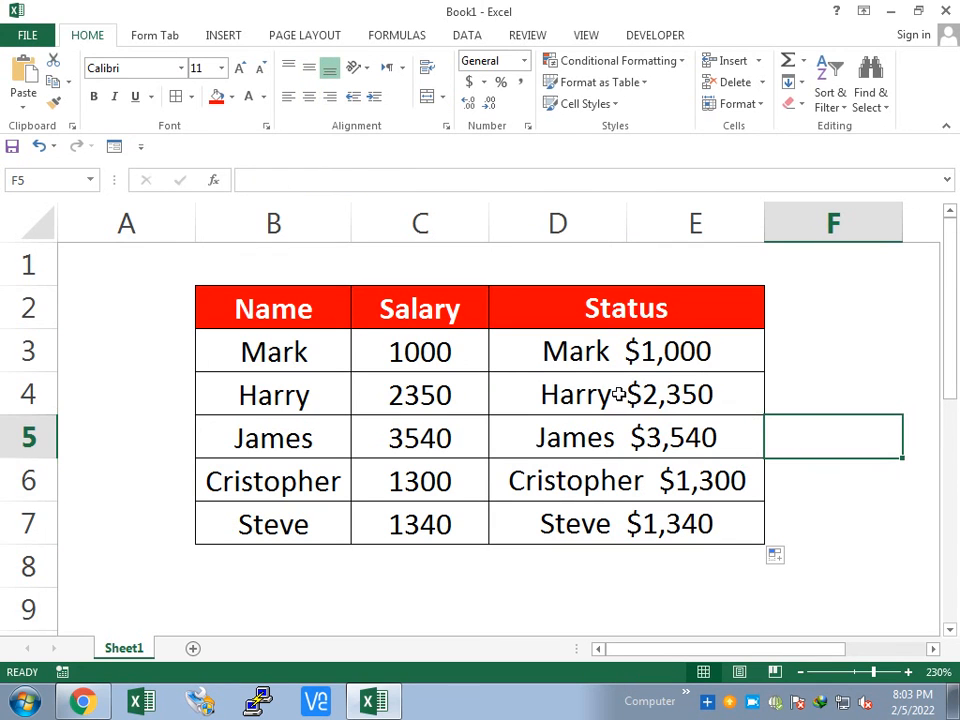
{"action": "left_click", "coordinate": [580, 357]}
{"action": "left_click", "coordinate": [863, 521]}
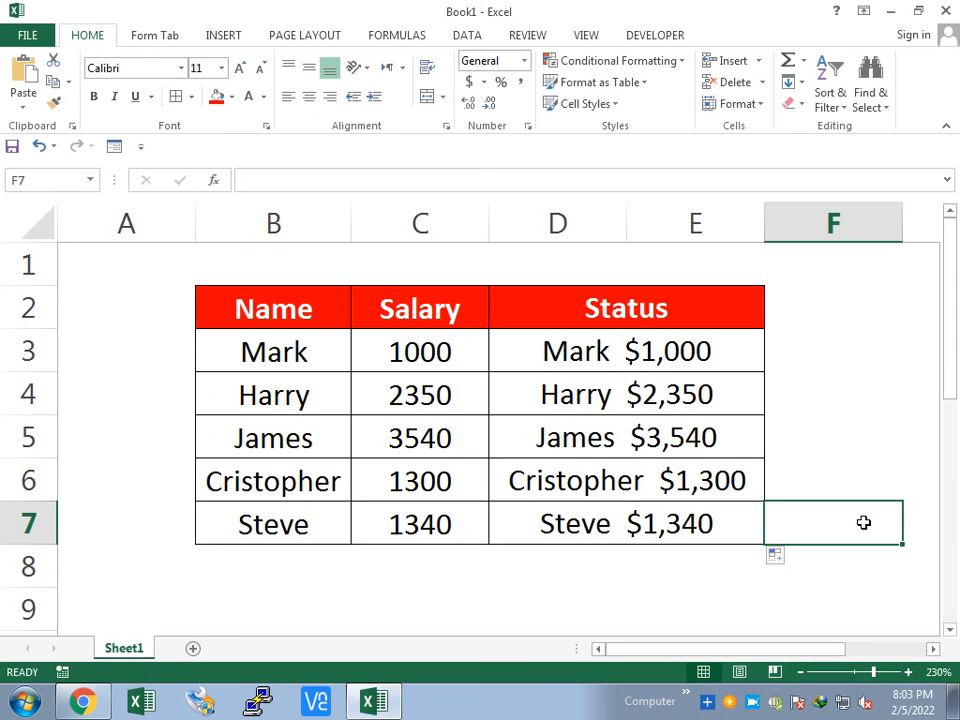
{"action": "left_click", "coordinate": [835, 575]}
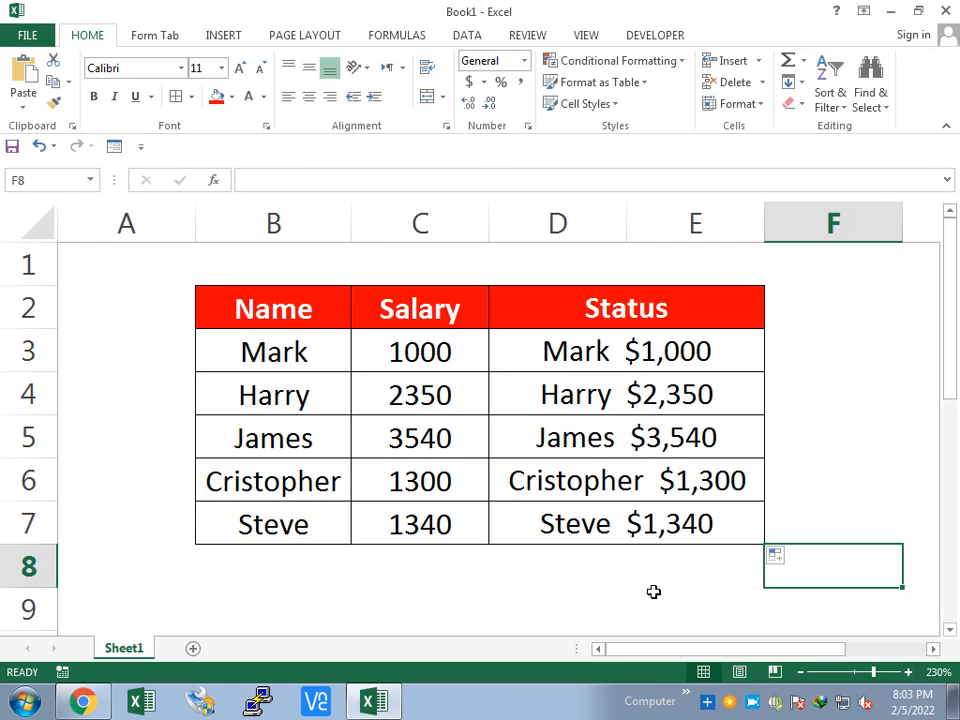
{"action": "left_click", "coordinate": [653, 592]}
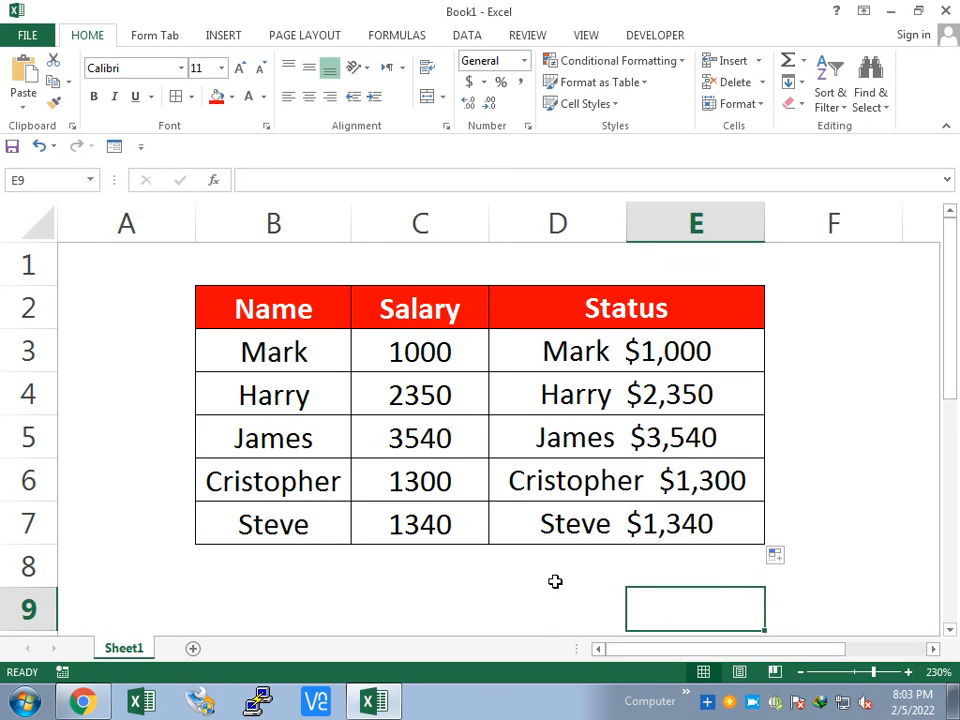